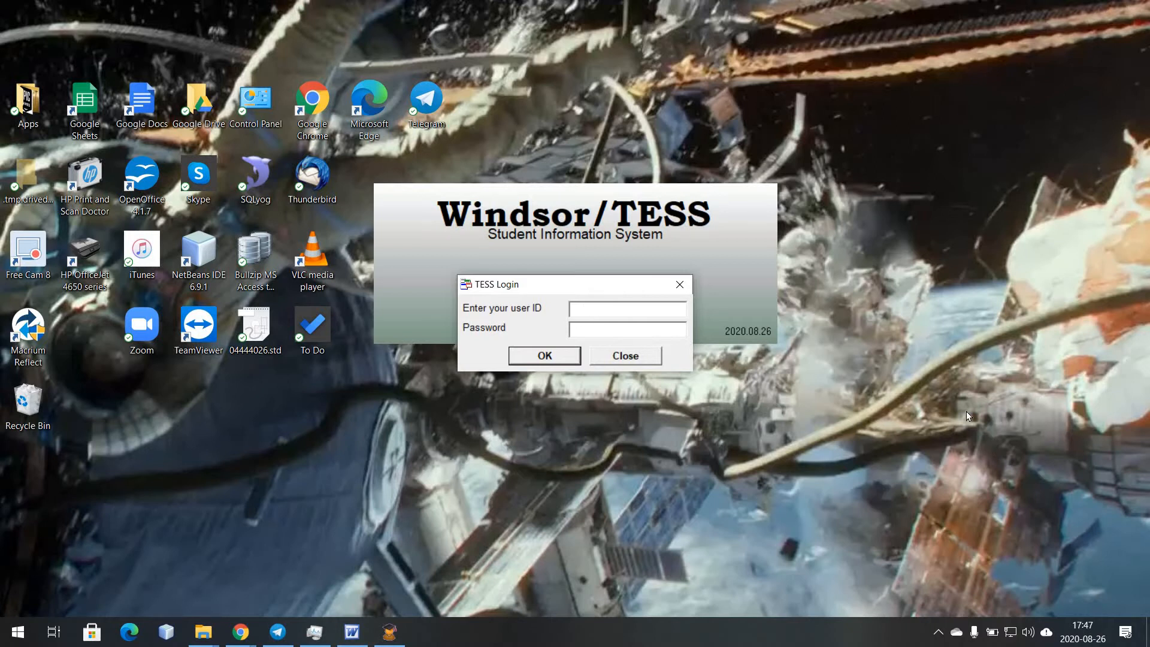
- Log in to Windsor TESS with the administrator user ID
{"action": "type", "text": "admin"}
{"action": "key", "text": "Return"}
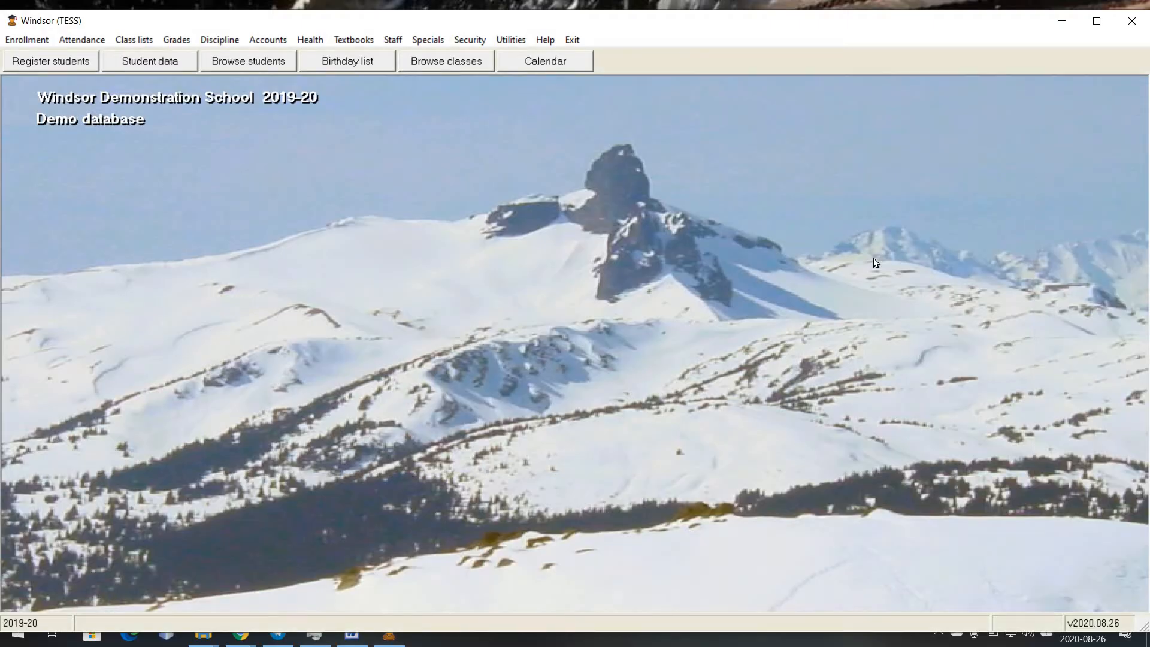
- In Setup Users, replace the third user's blank password with a new one and close the list
{"action": "left_click", "coordinate": [468, 40]}
{"action": "left_click", "coordinate": [540, 59]}
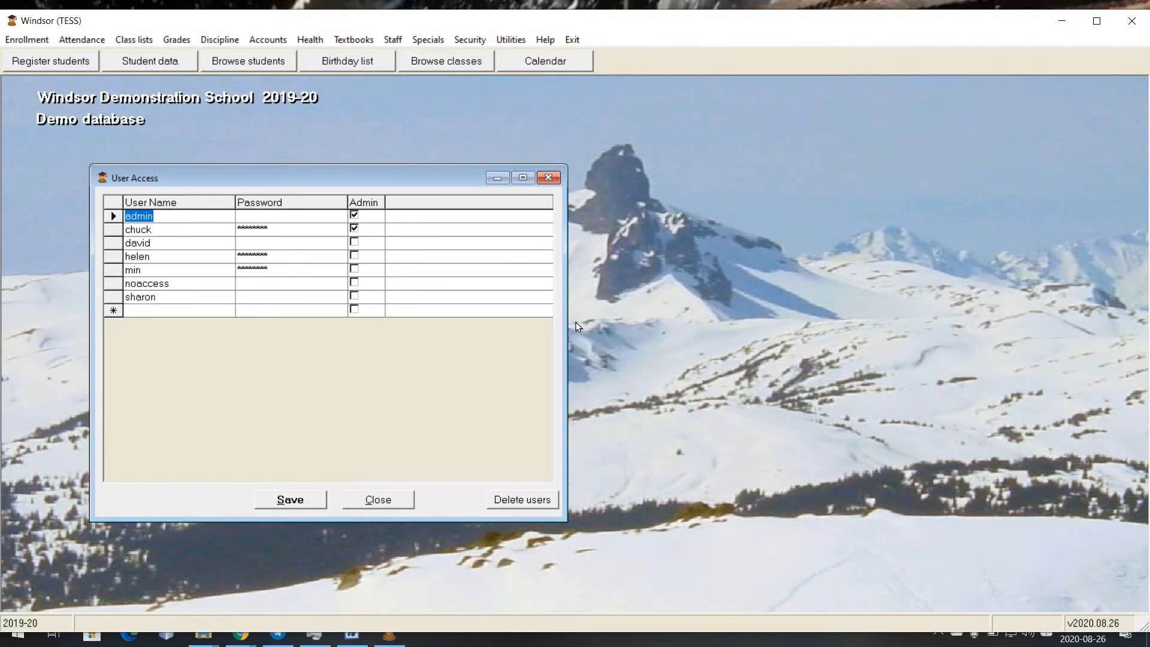
{"action": "left_click", "coordinate": [190, 309]}
{"action": "left_click", "coordinate": [288, 243]}
{"action": "key", "text": "Delete"}
{"action": "key", "text": "Tab"}
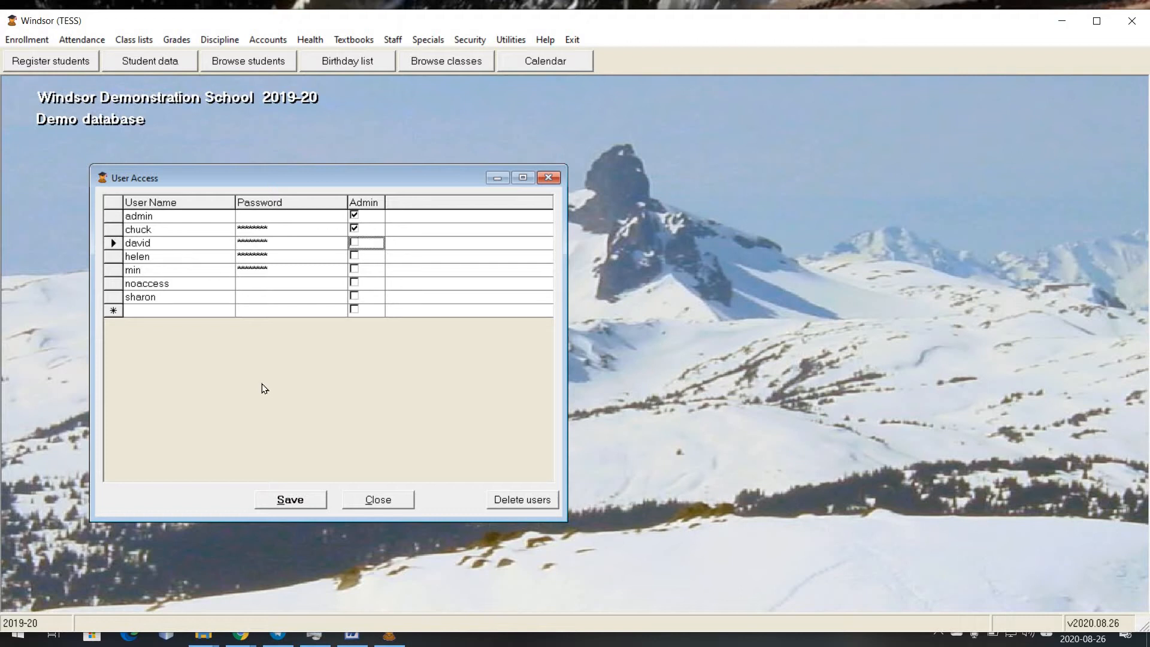
{"action": "left_click", "coordinate": [297, 268]}
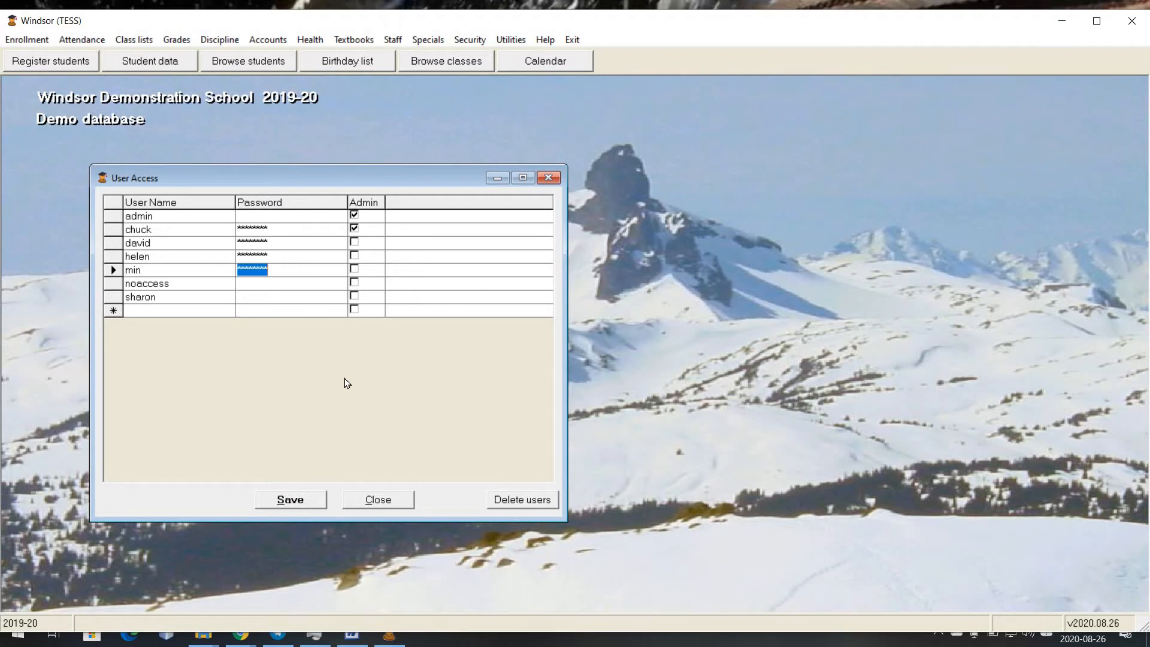
{"action": "left_click", "coordinate": [366, 500]}
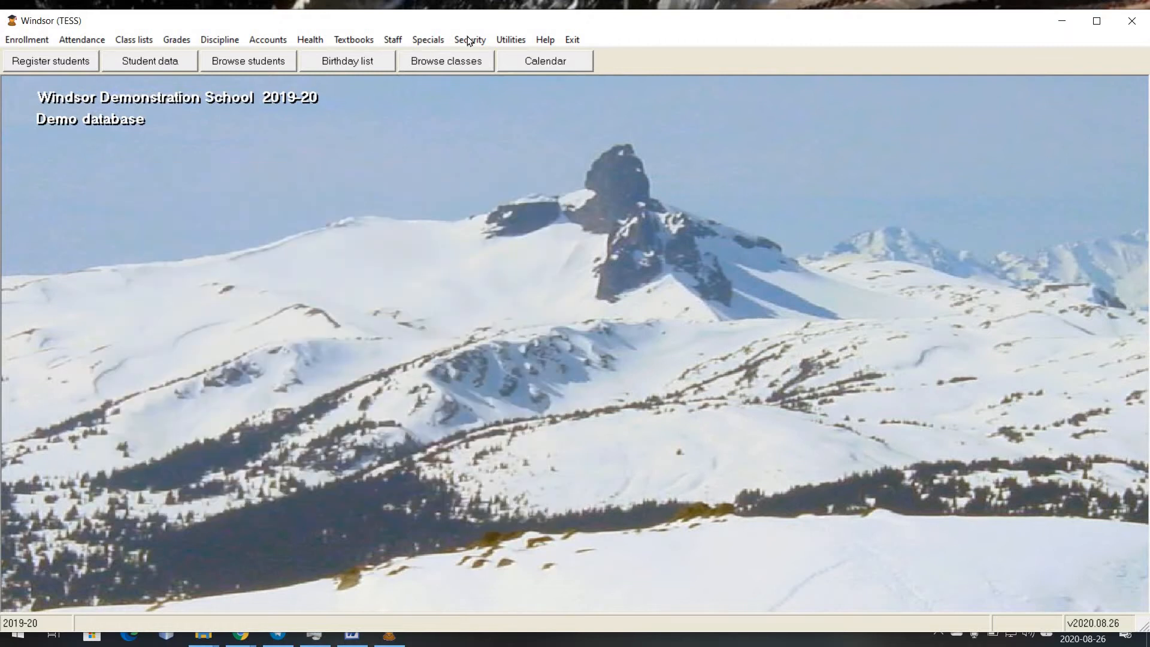
- Load the third user's per-module settings in the Setup Access Levels window
{"action": "left_click", "coordinate": [427, 40]}
{"action": "mouse_move", "coordinate": [469, 39]}
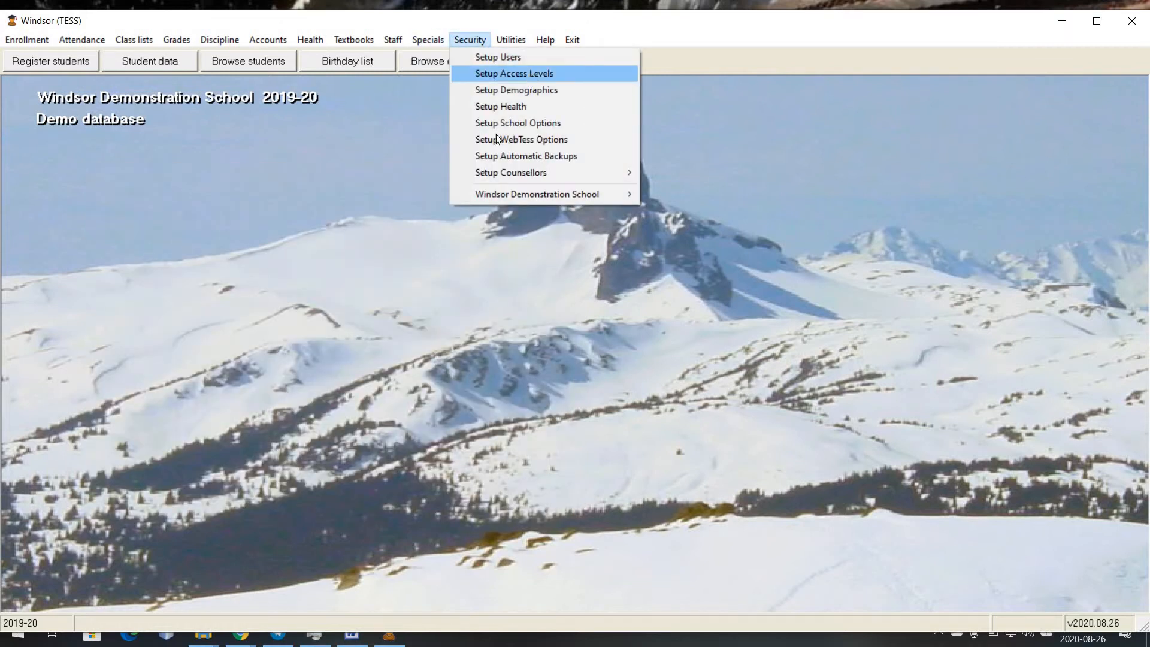
{"action": "left_click", "coordinate": [530, 73]}
{"action": "left_click", "coordinate": [713, 217]}
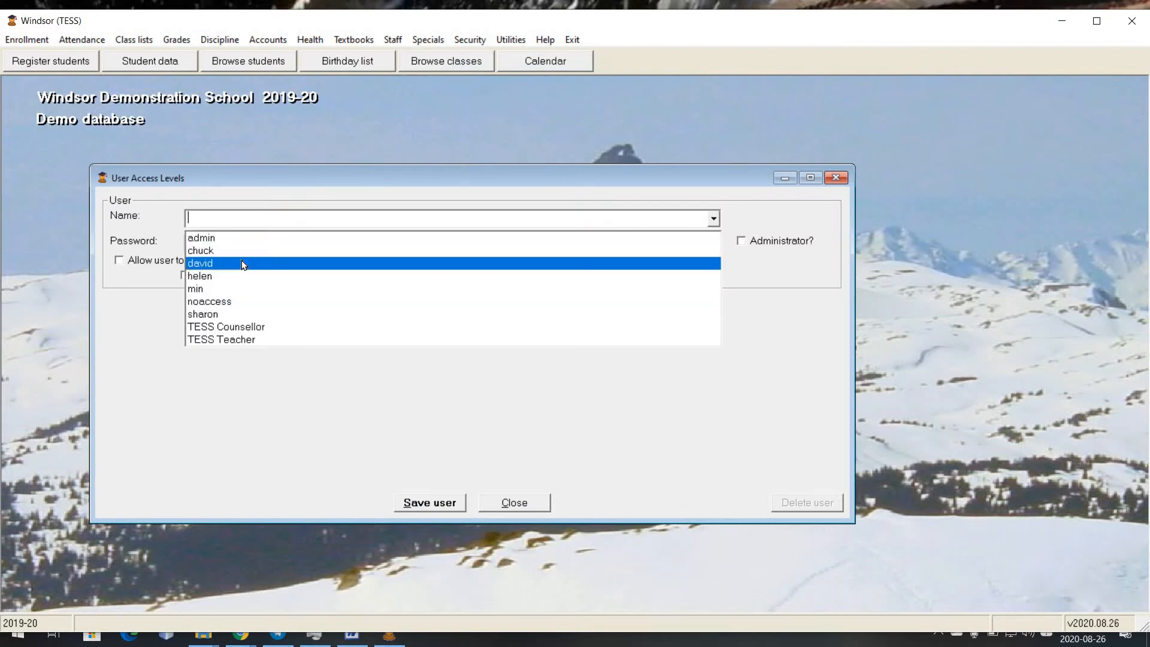
{"action": "left_click", "coordinate": [242, 263]}
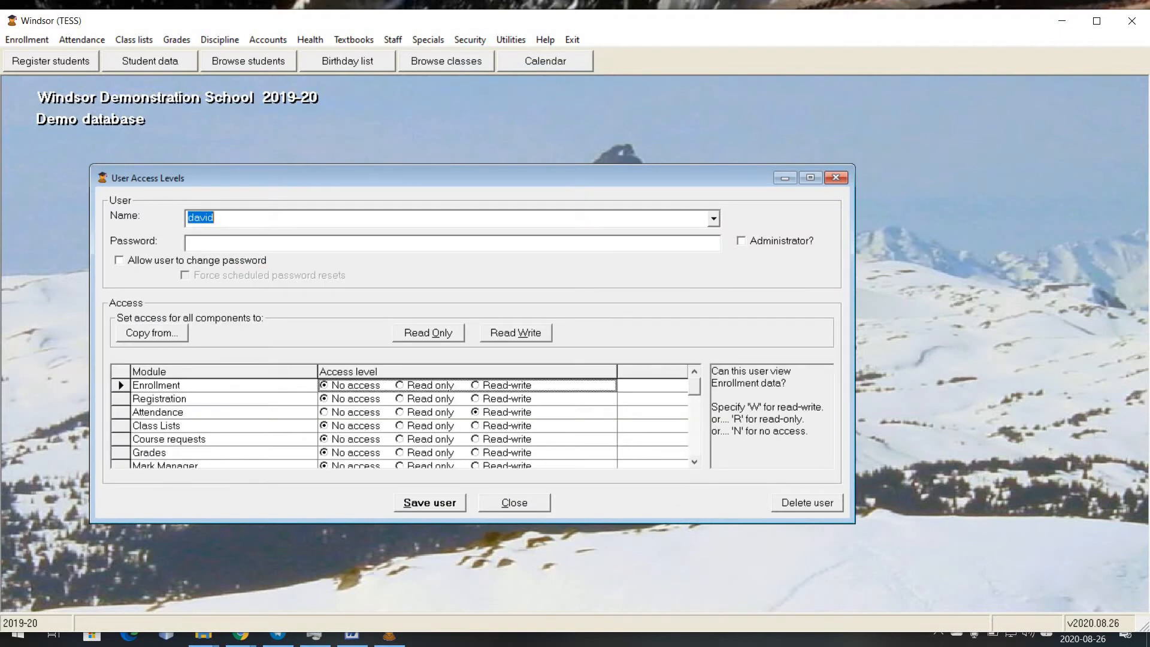
{"action": "key", "text": "alt+Tab"}
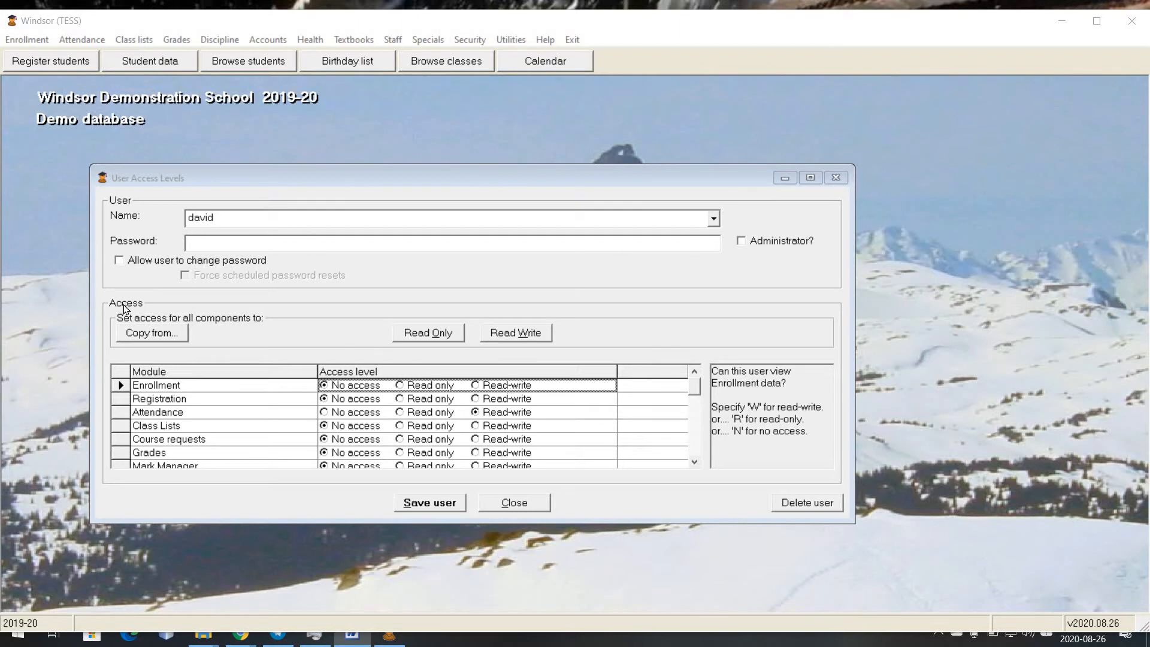
- Check the Copy from list without copying, then set every module to Read Only
{"action": "left_click", "coordinate": [175, 333]}
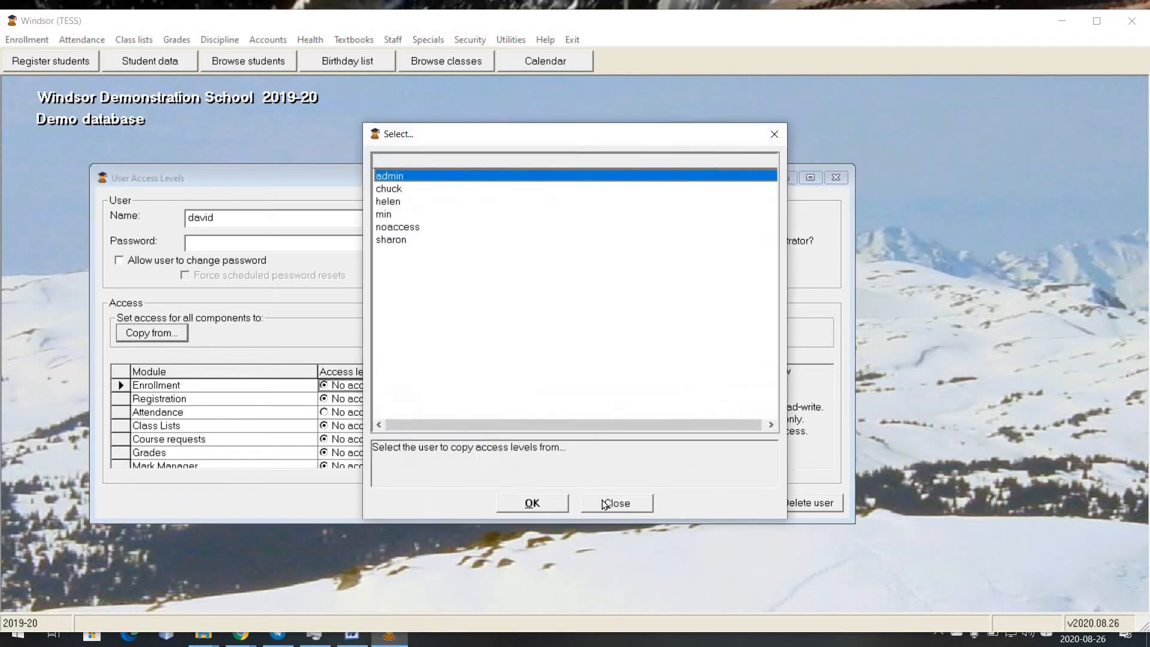
{"action": "left_click", "coordinate": [613, 502]}
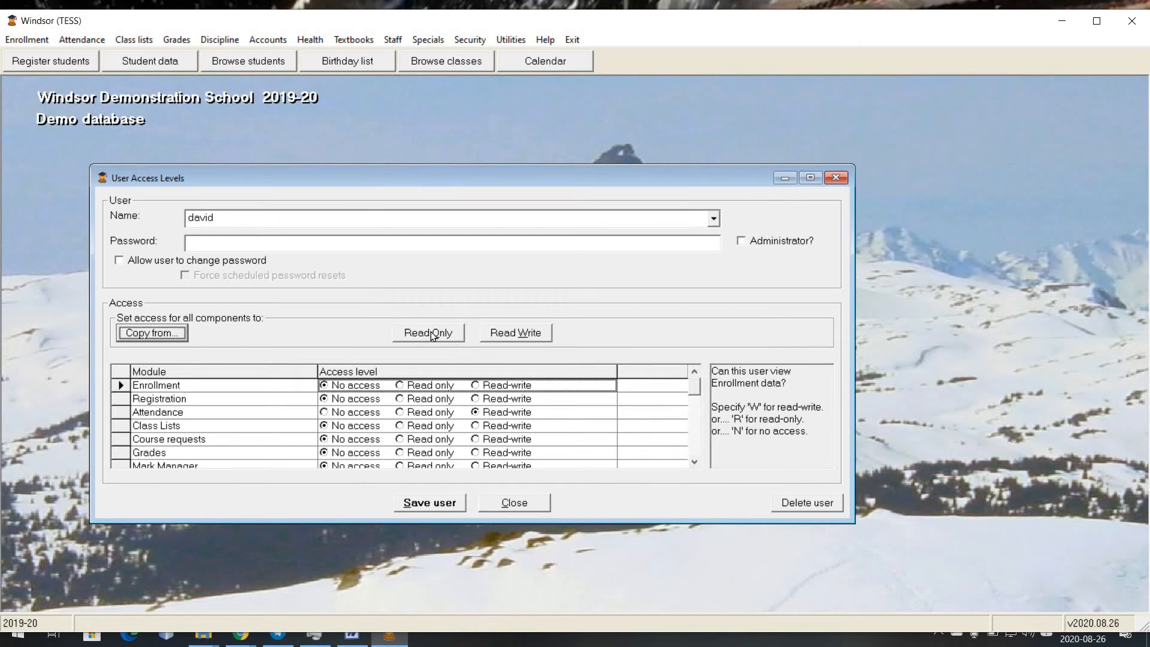
{"action": "left_click", "coordinate": [515, 331]}
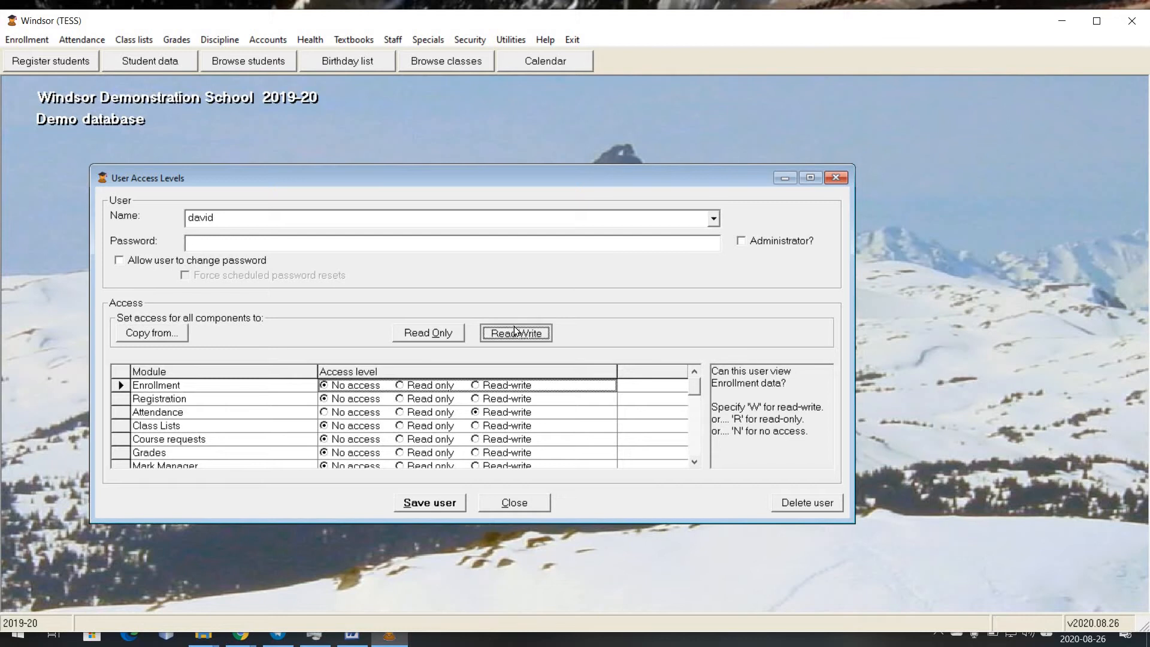
{"action": "left_click", "coordinate": [451, 334]}
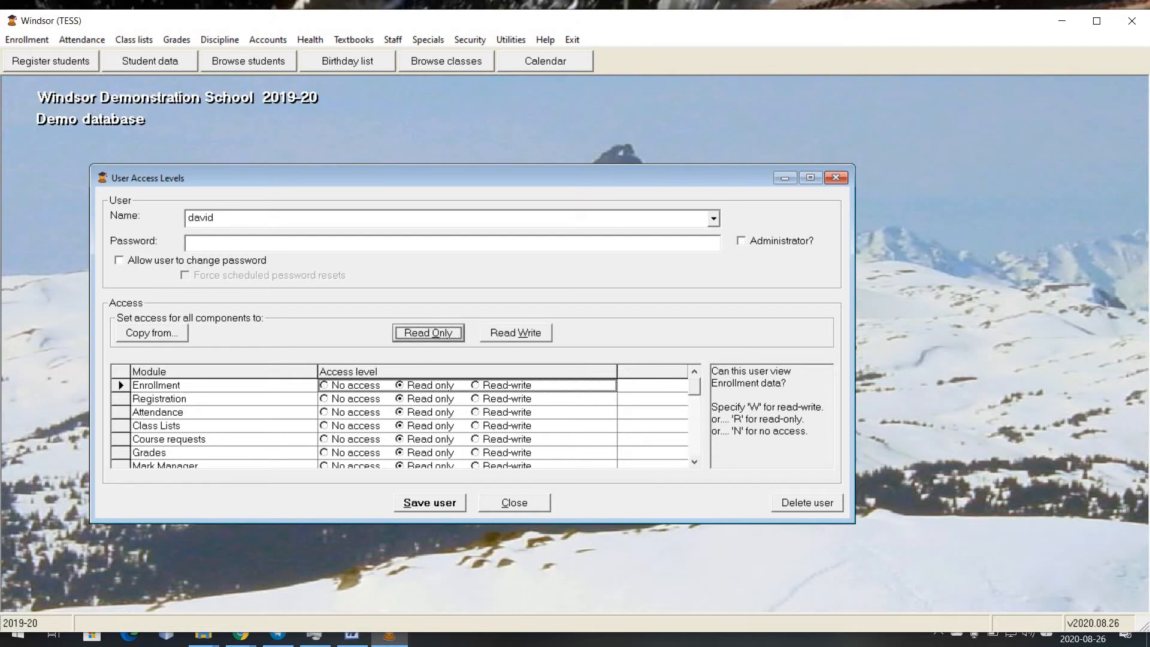
{"action": "key", "text": "alt+Tab"}
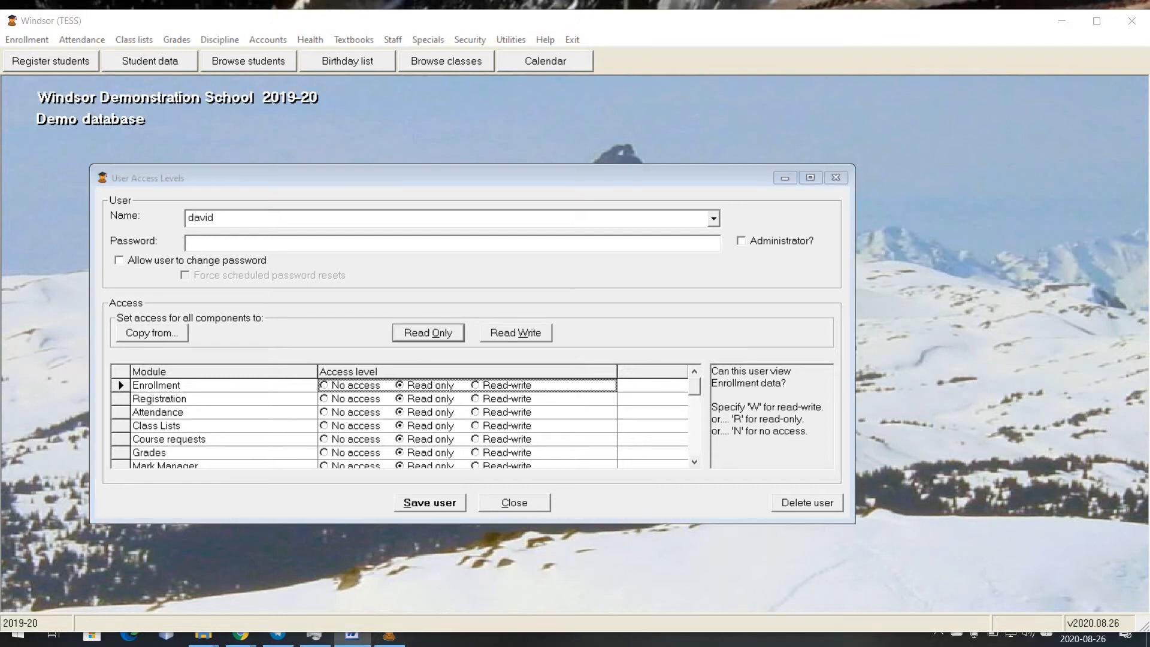
- Keep Registration and Attendance read-only, set Class Lists to no access, and save the user
{"action": "left_click", "coordinate": [347, 399]}
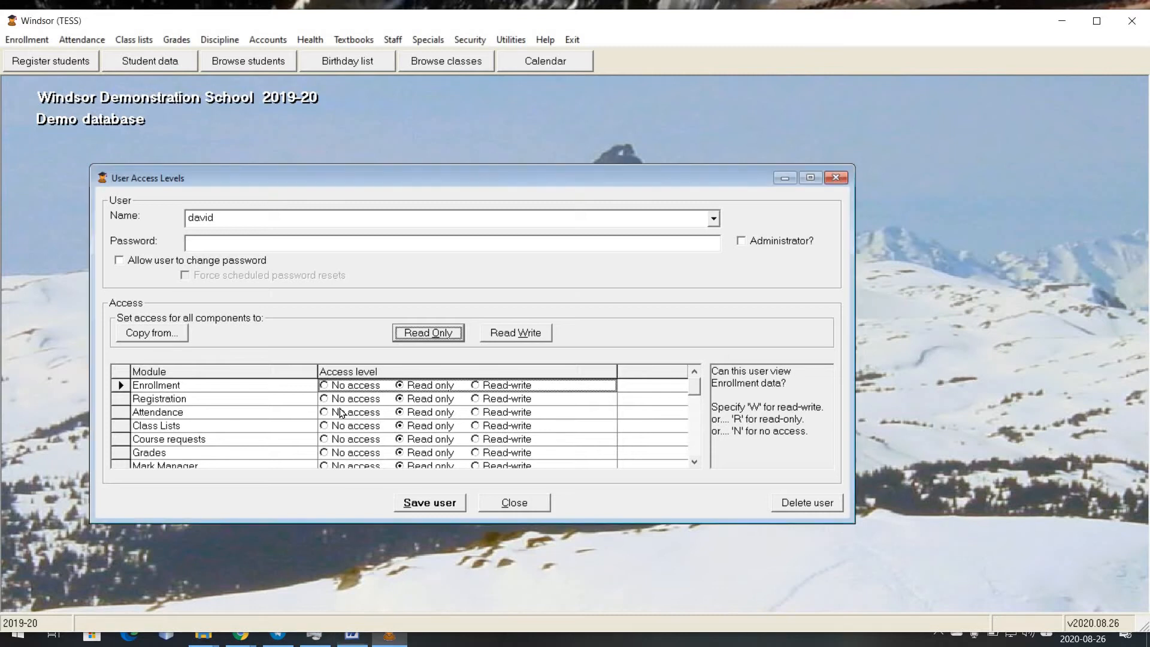
{"action": "left_click", "coordinate": [402, 414]}
{"action": "left_click", "coordinate": [402, 400]}
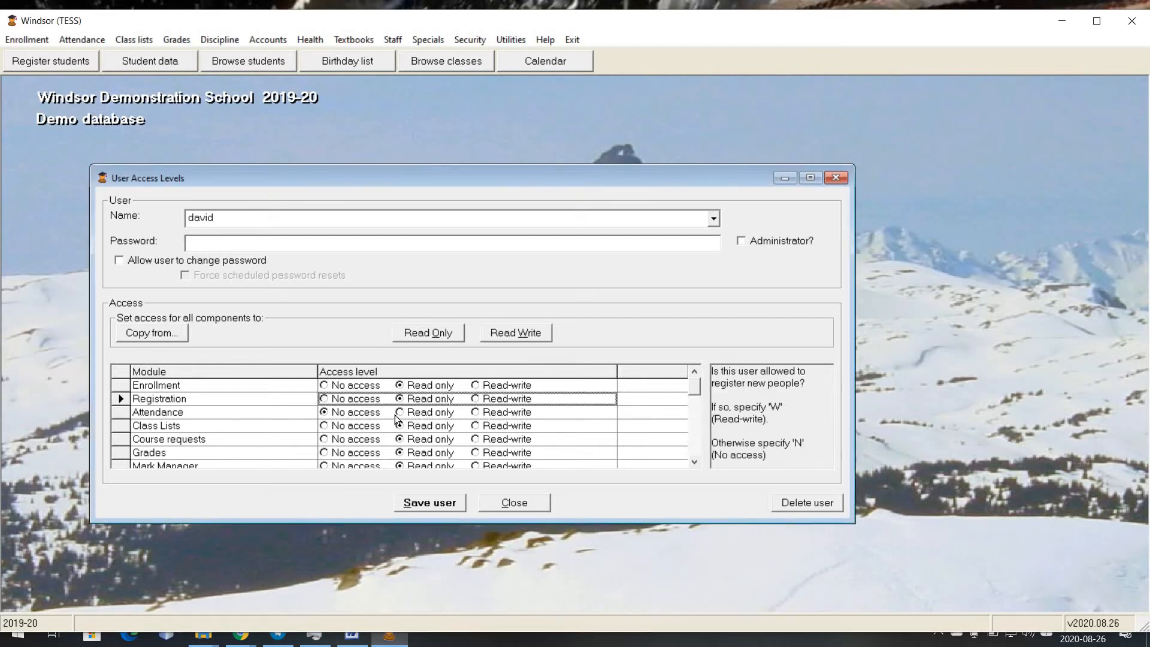
{"action": "left_click", "coordinate": [401, 413]}
{"action": "left_click", "coordinate": [361, 428]}
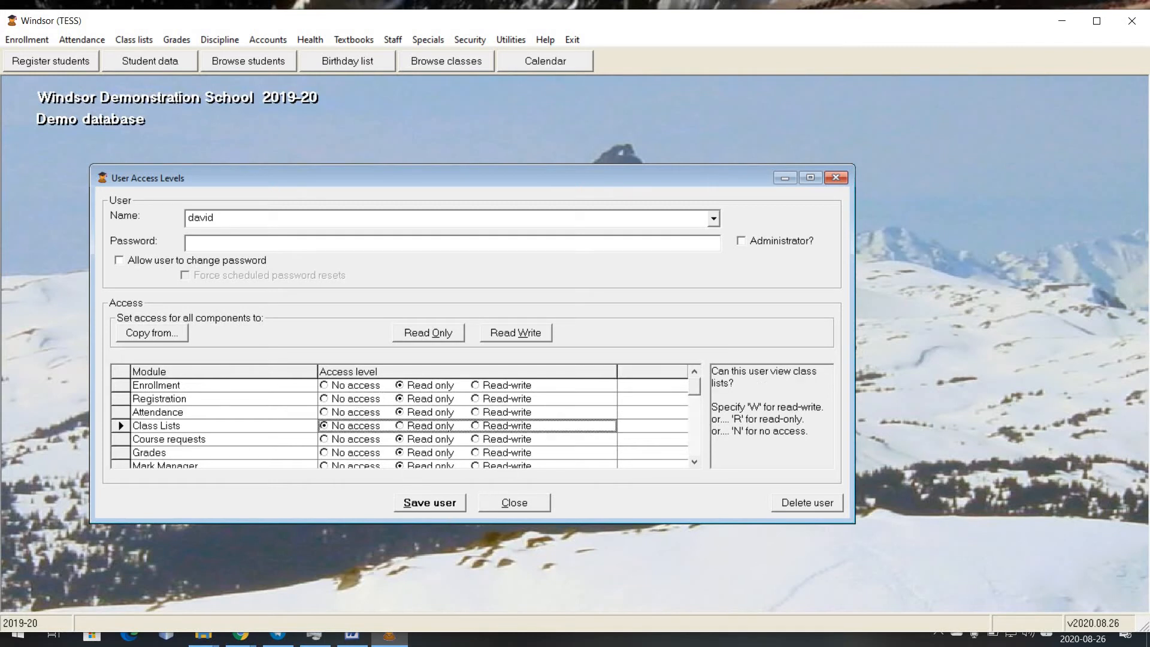
{"action": "left_click", "coordinate": [432, 503]}
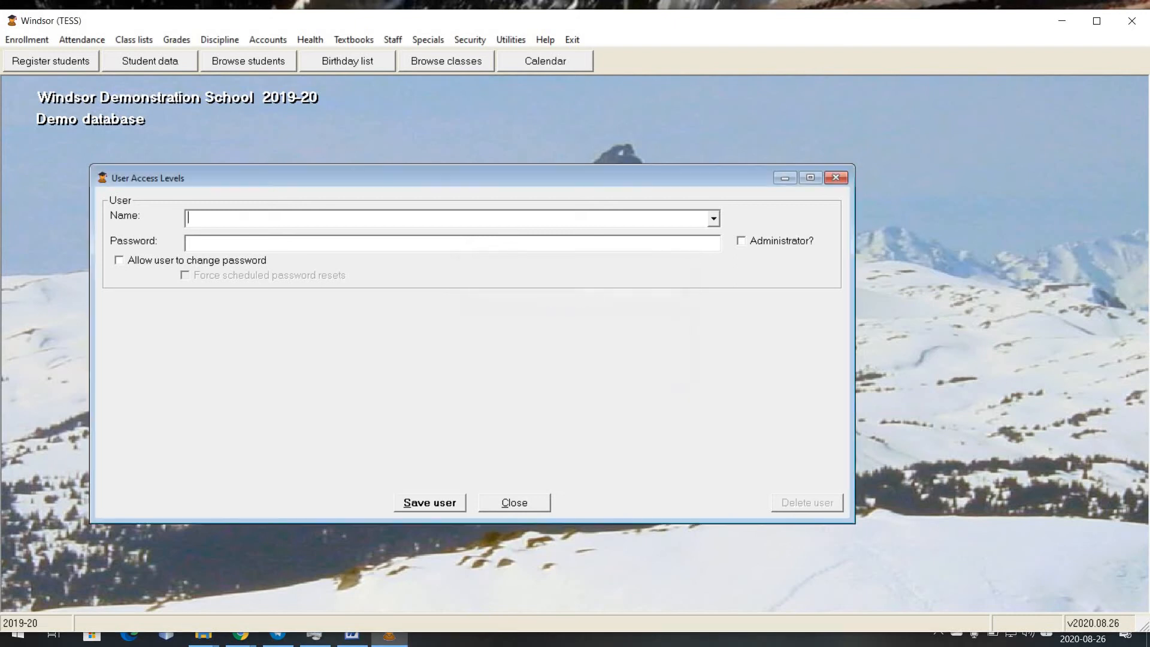
- Bring the WebTess sign-in page in Chrome to the front
{"action": "mouse_move", "coordinate": [252, 634]}
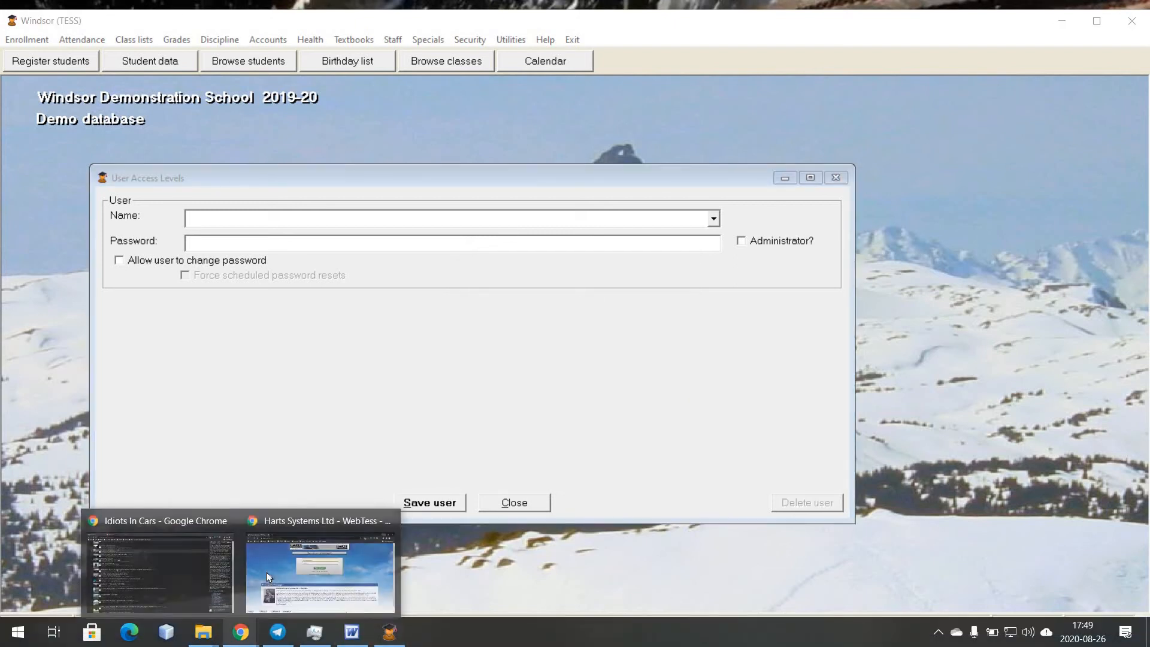
{"action": "left_click", "coordinate": [267, 572]}
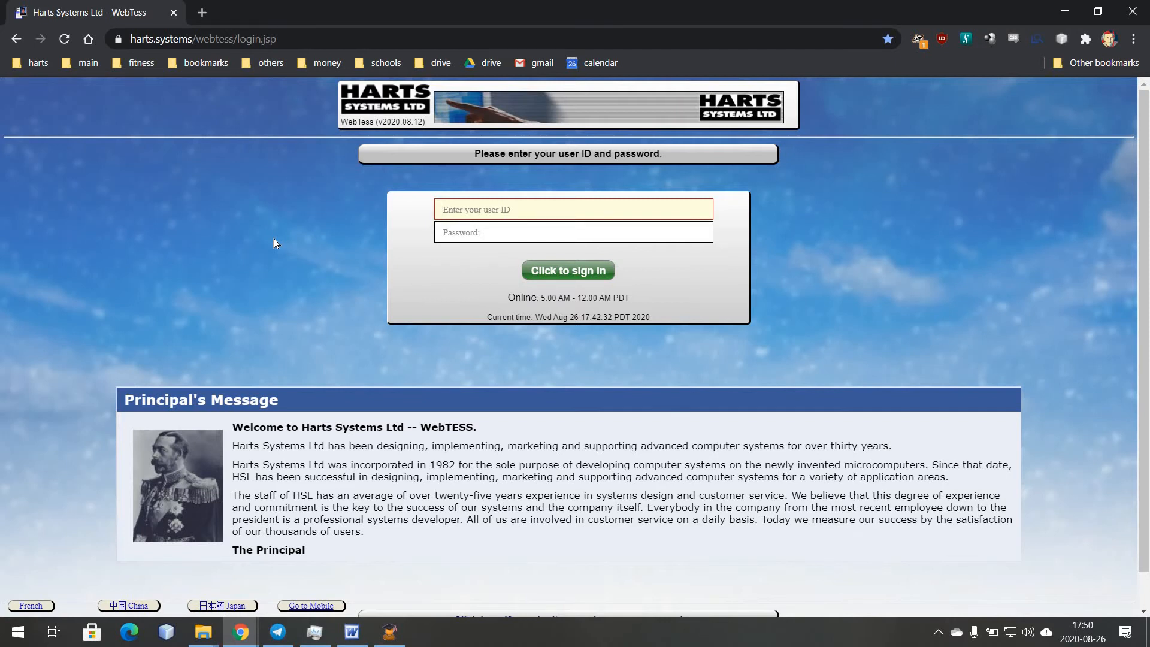
- Sign in to WebTess with the account e-mail and password
{"action": "key", "text": "Tab"}
{"action": "type", "text": "*********"}
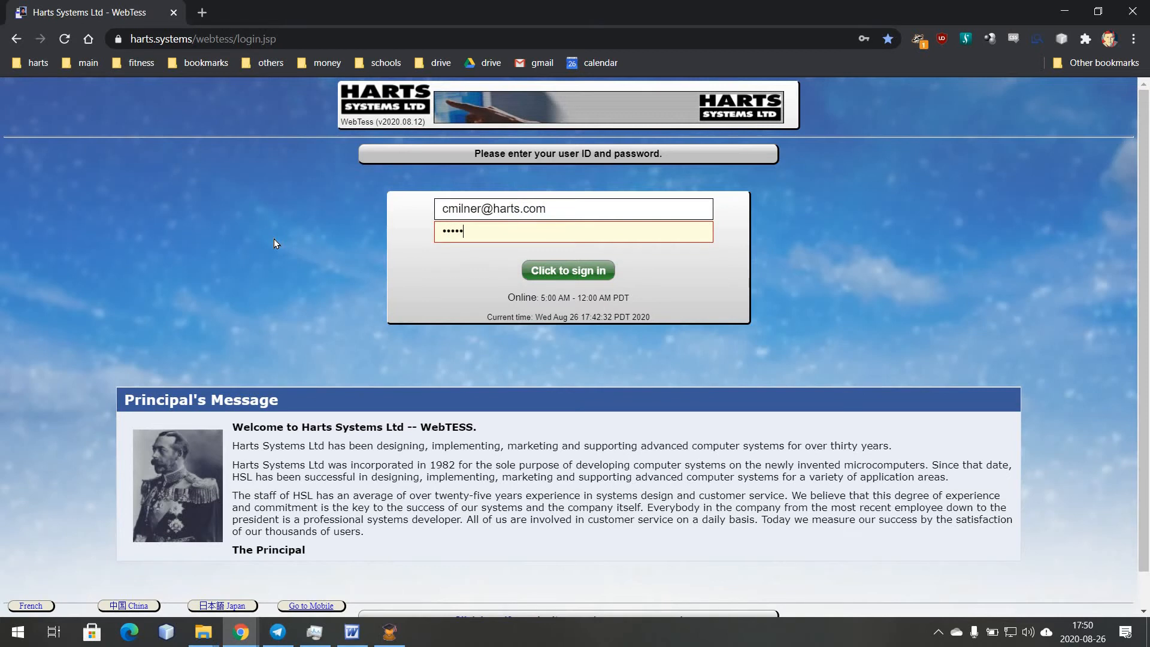
{"action": "key", "text": "Return"}
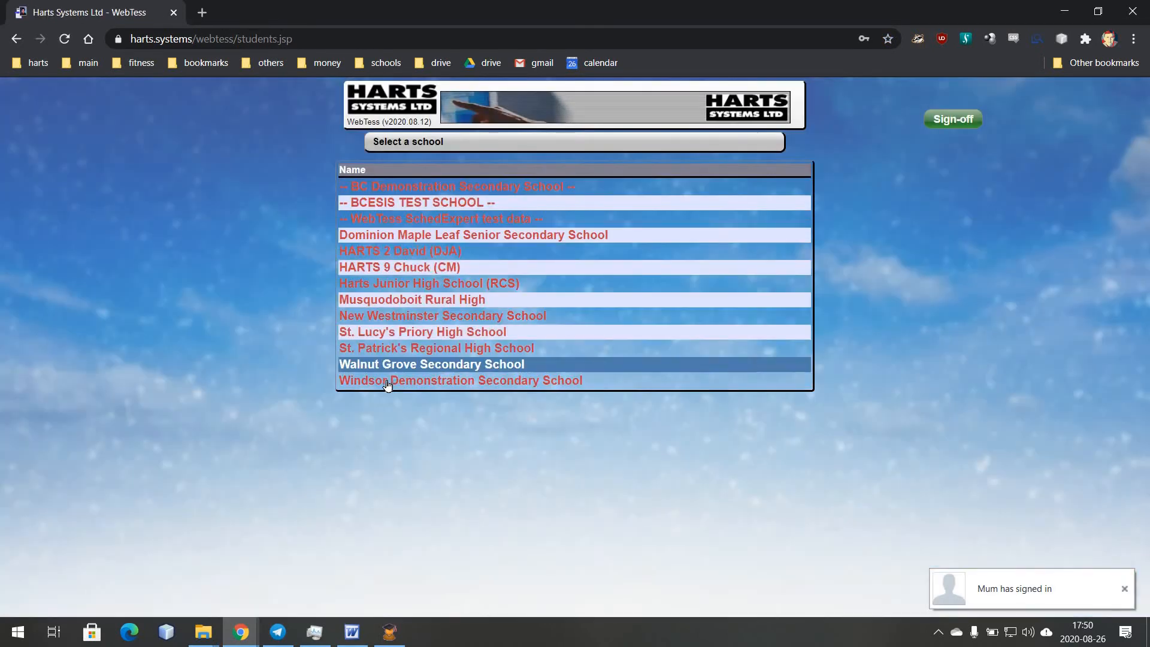
- Choose Windsor Demonstration school and open Security > Setup WebTESS users
{"action": "left_click", "coordinate": [388, 382]}
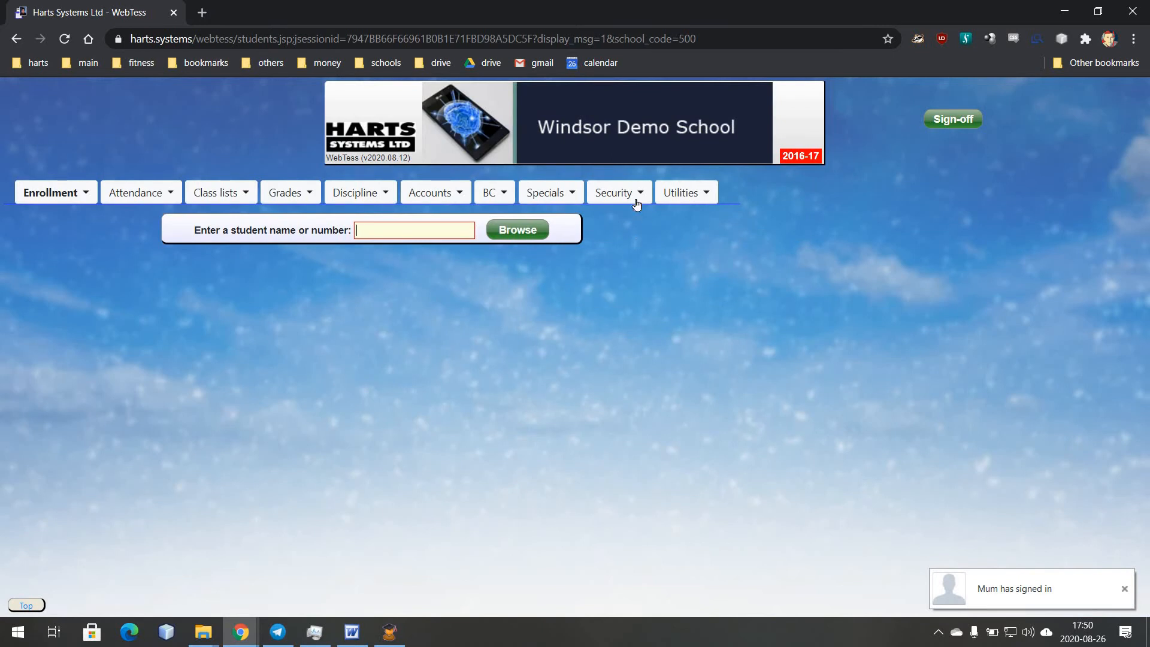
{"action": "left_click", "coordinate": [617, 195]}
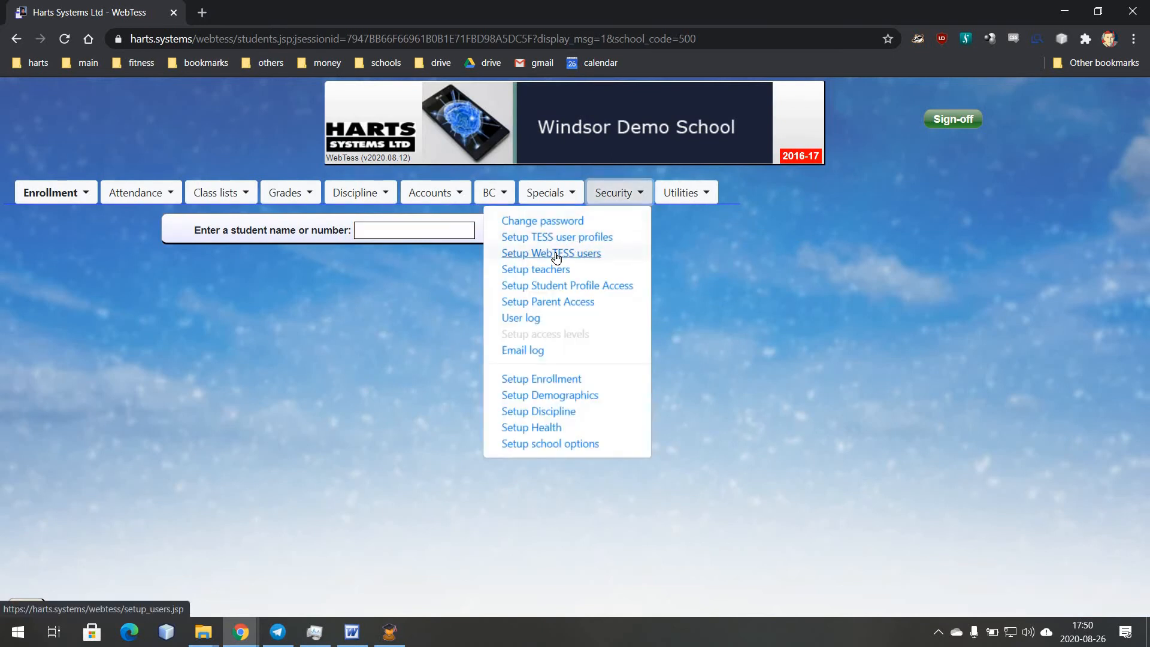
{"action": "left_click", "coordinate": [556, 255]}
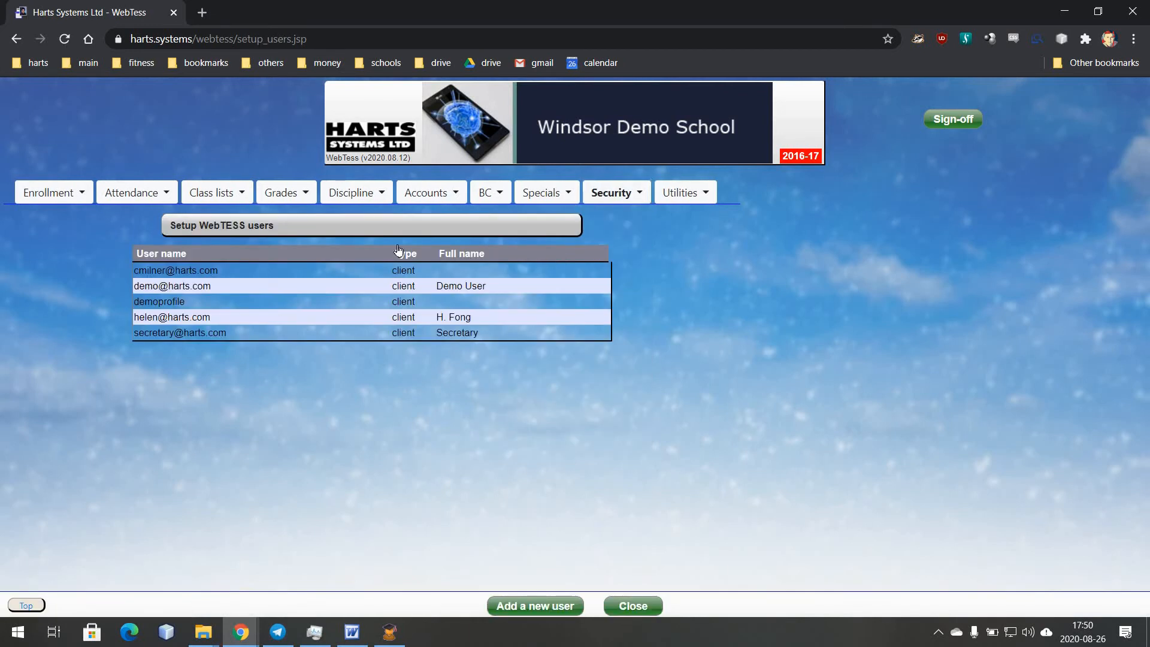
{"action": "left_click", "coordinate": [237, 272]}
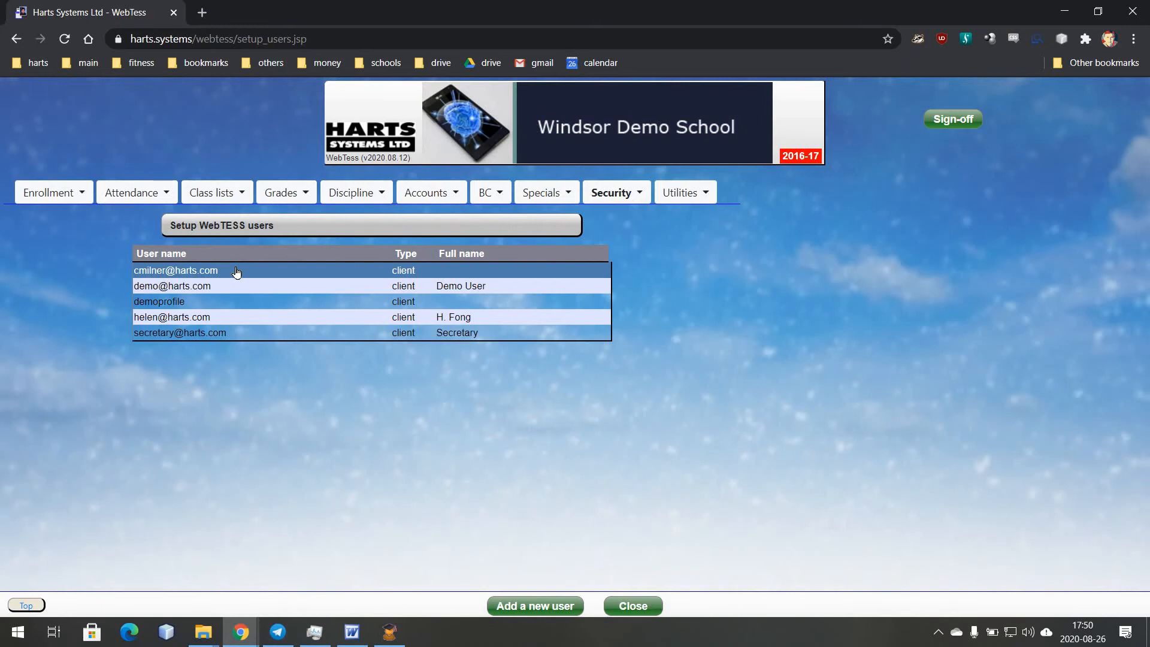
{"action": "left_click", "coordinate": [236, 273]}
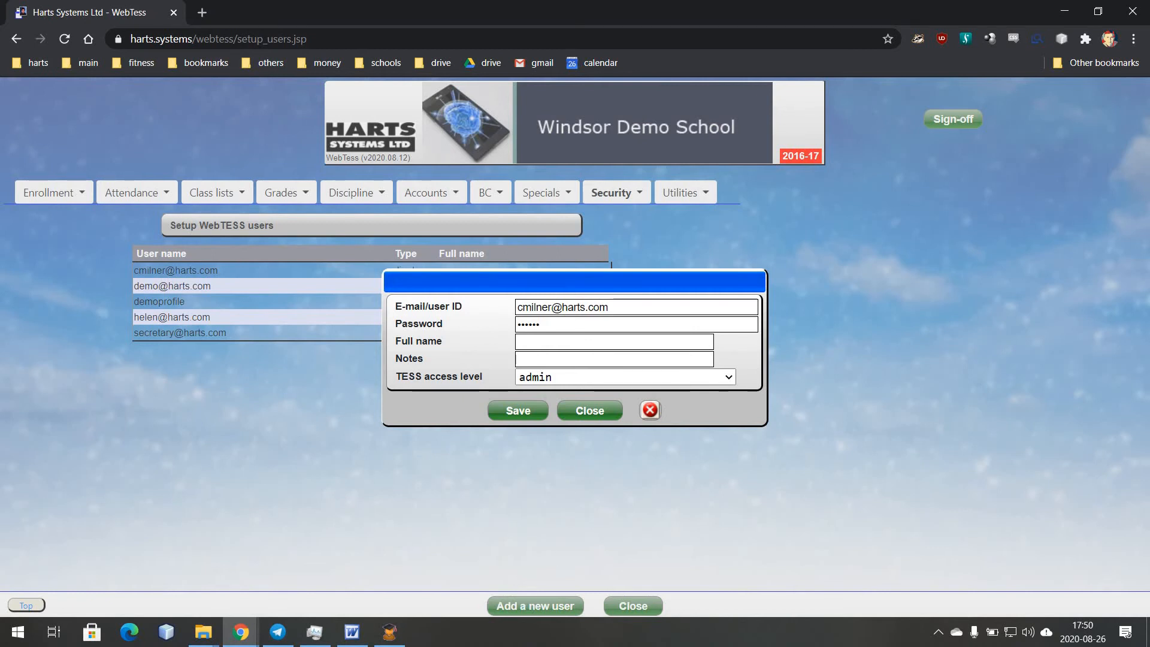
{"action": "key", "text": "alt+Tab"}
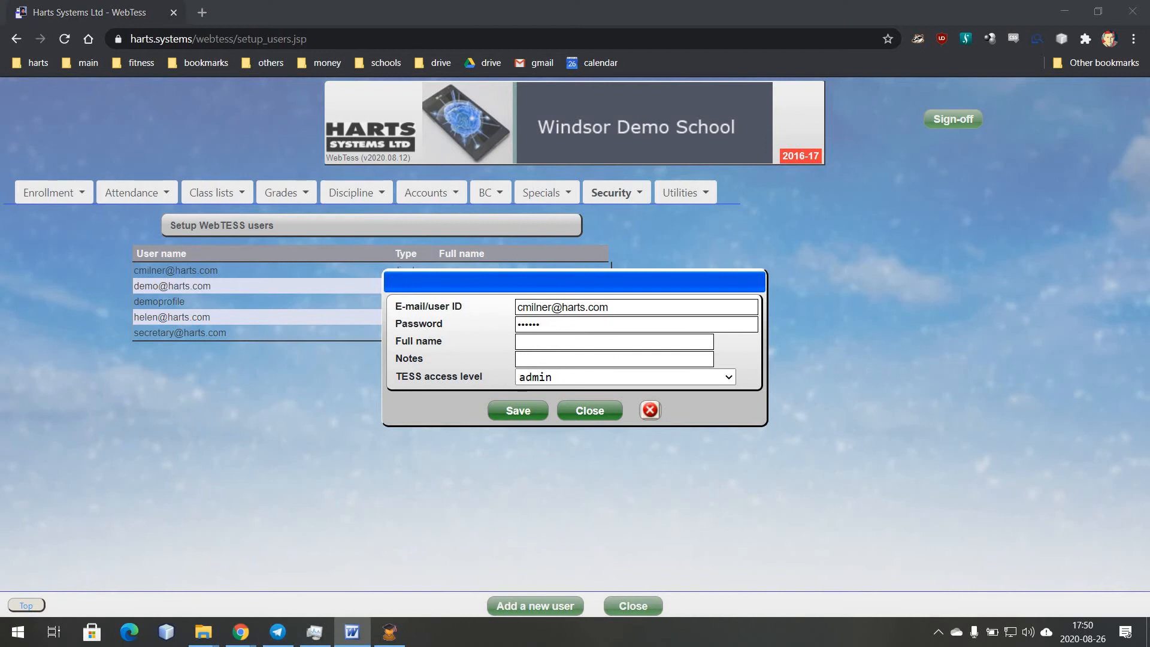
{"action": "left_click", "coordinate": [648, 307]}
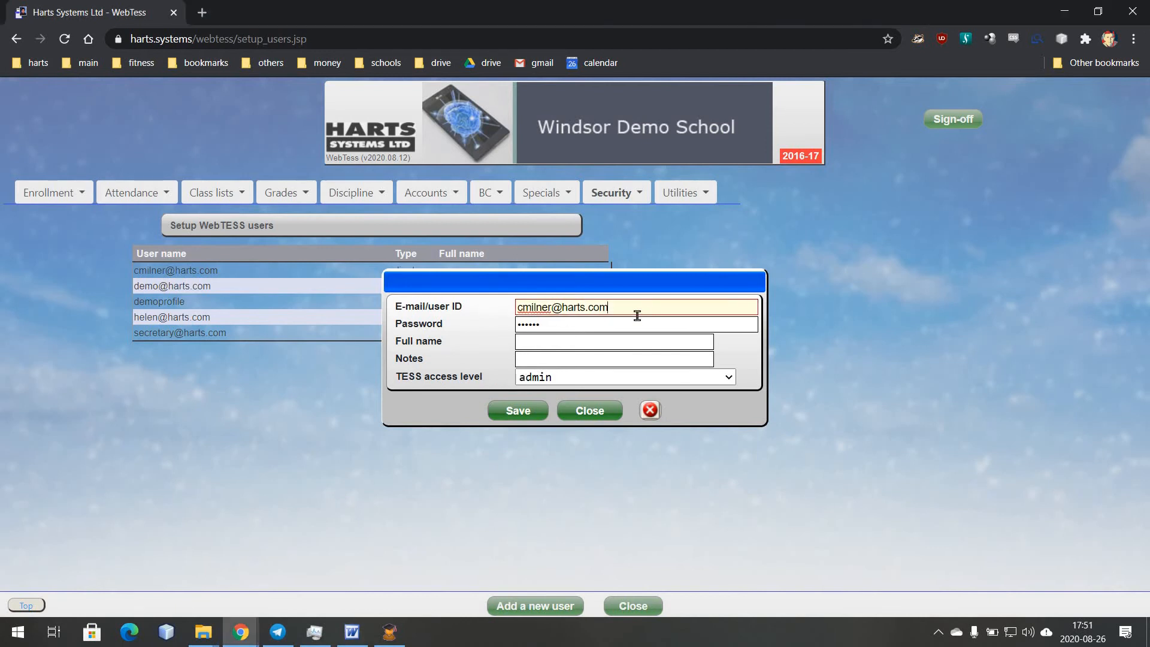
{"action": "mouse_move", "coordinate": [633, 322]}
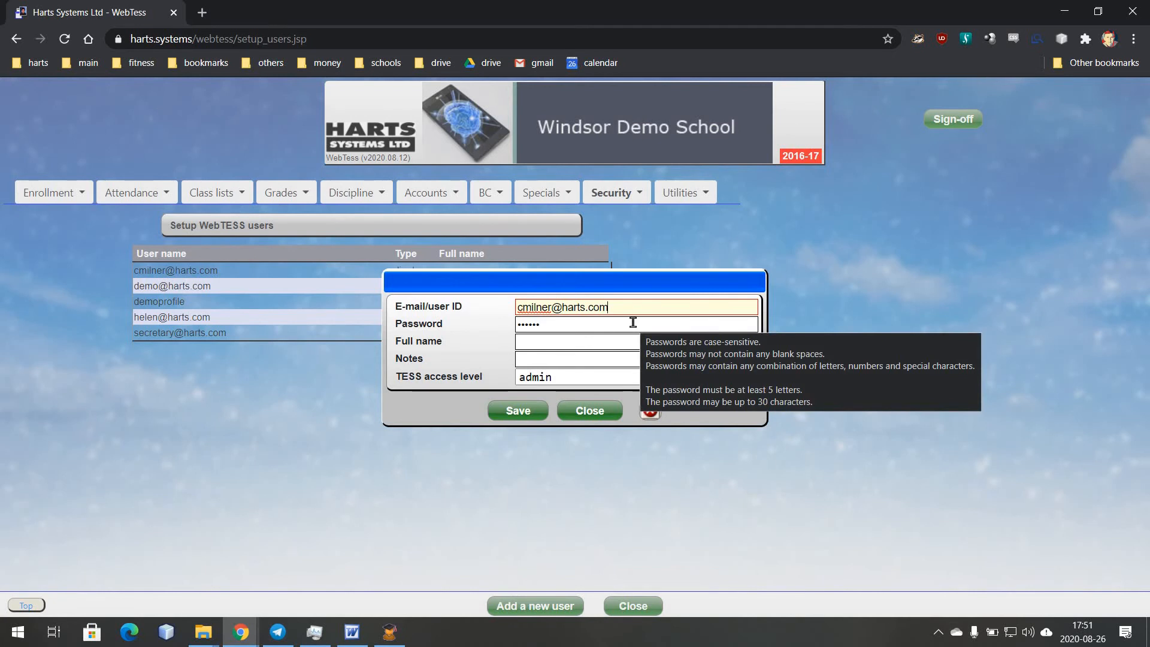
{"action": "left_click", "coordinate": [634, 322]}
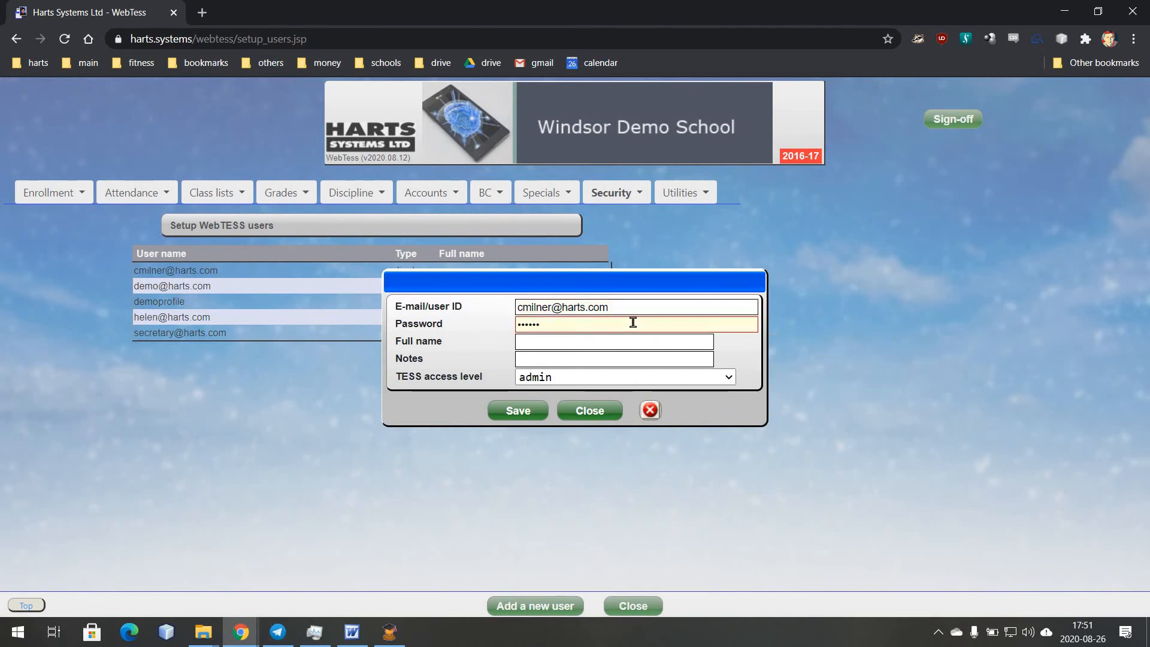
{"action": "left_click", "coordinate": [607, 339]}
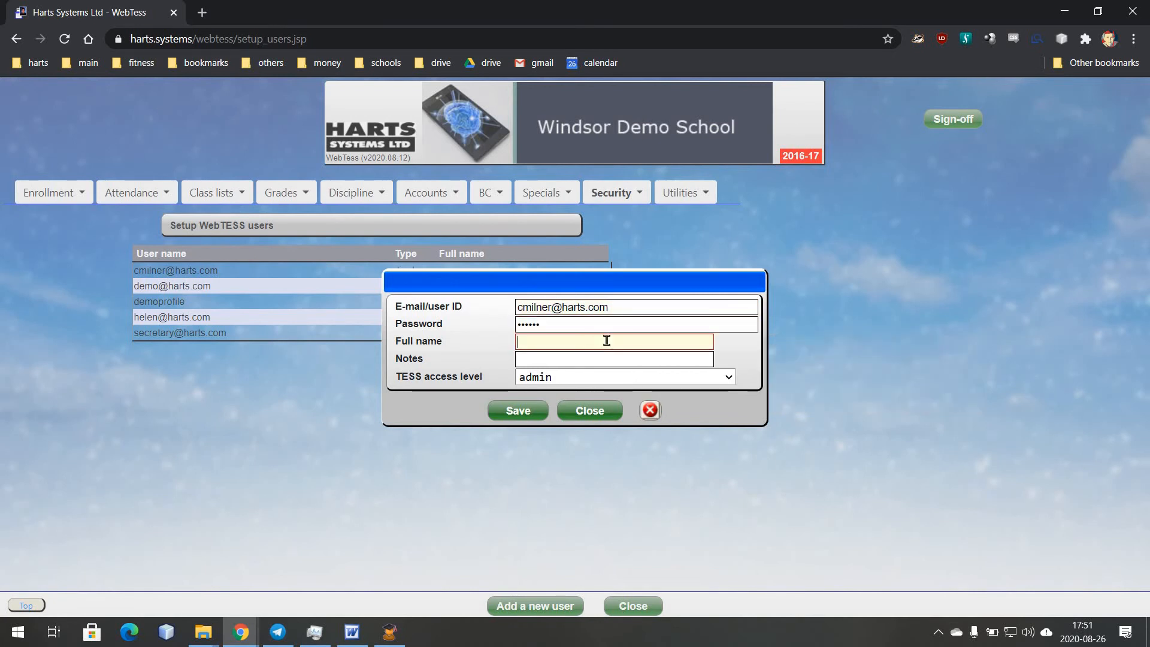
{"action": "left_click", "coordinate": [592, 355]}
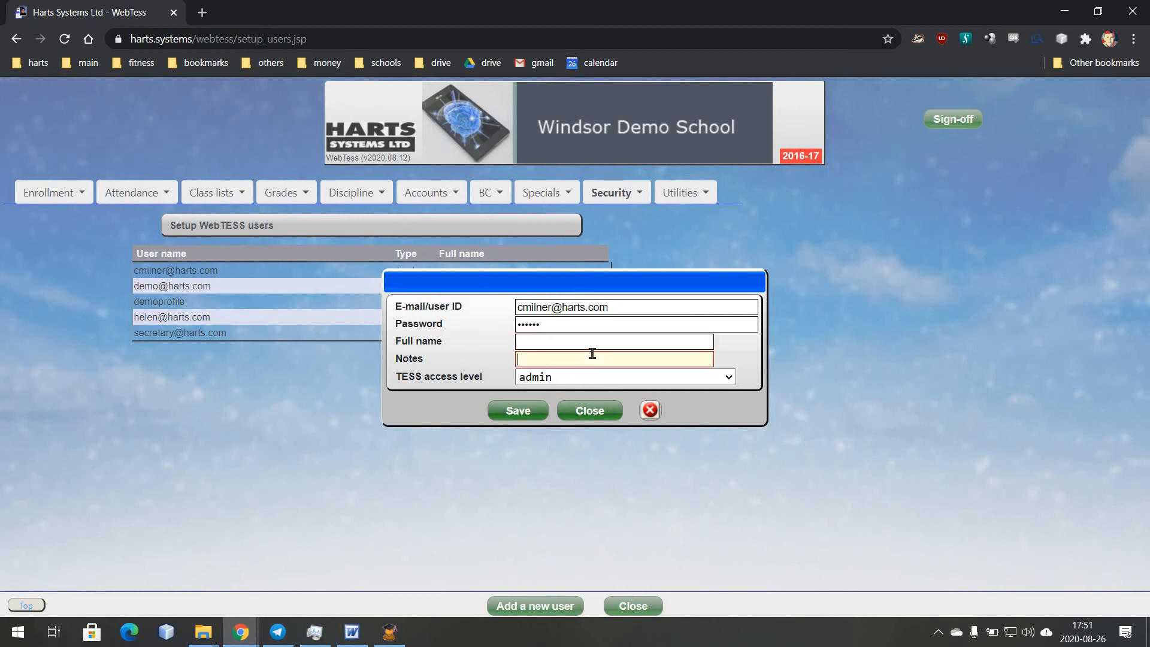
{"action": "left_click", "coordinate": [732, 379]}
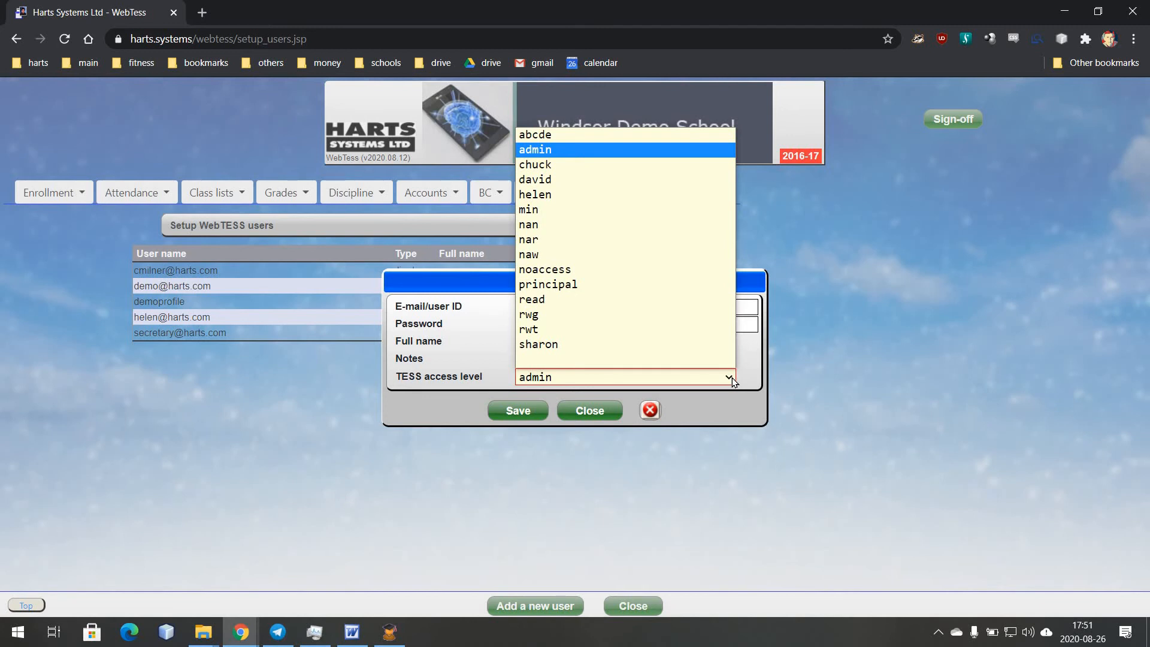
{"action": "left_click", "coordinate": [732, 378]}
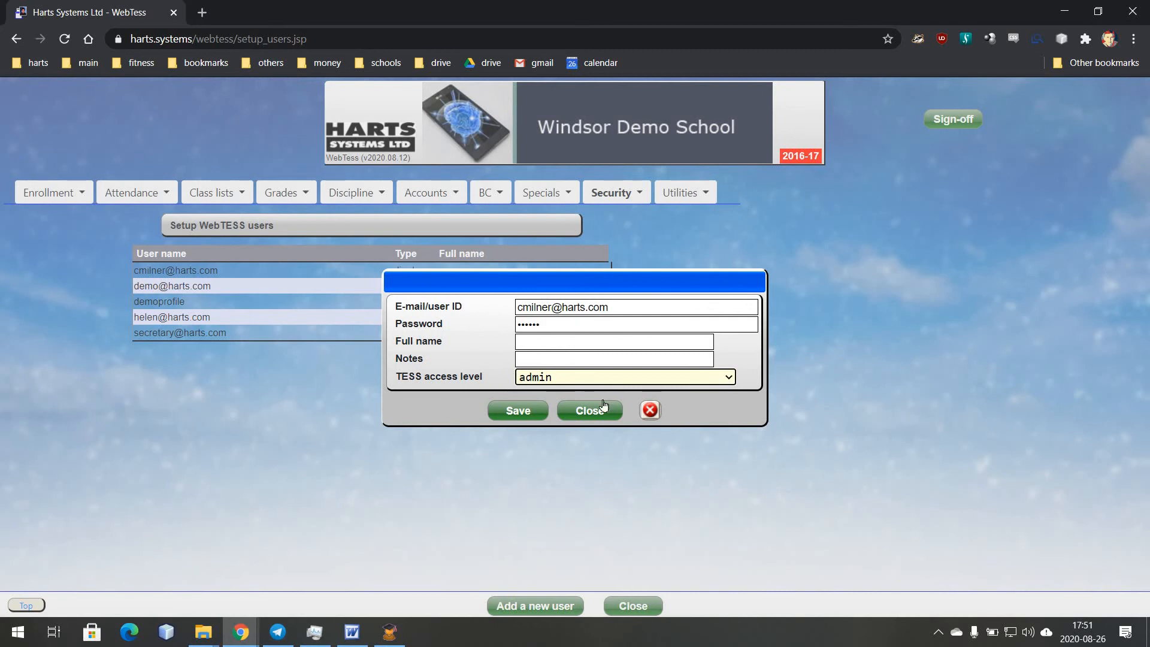
{"action": "left_click", "coordinate": [589, 410]}
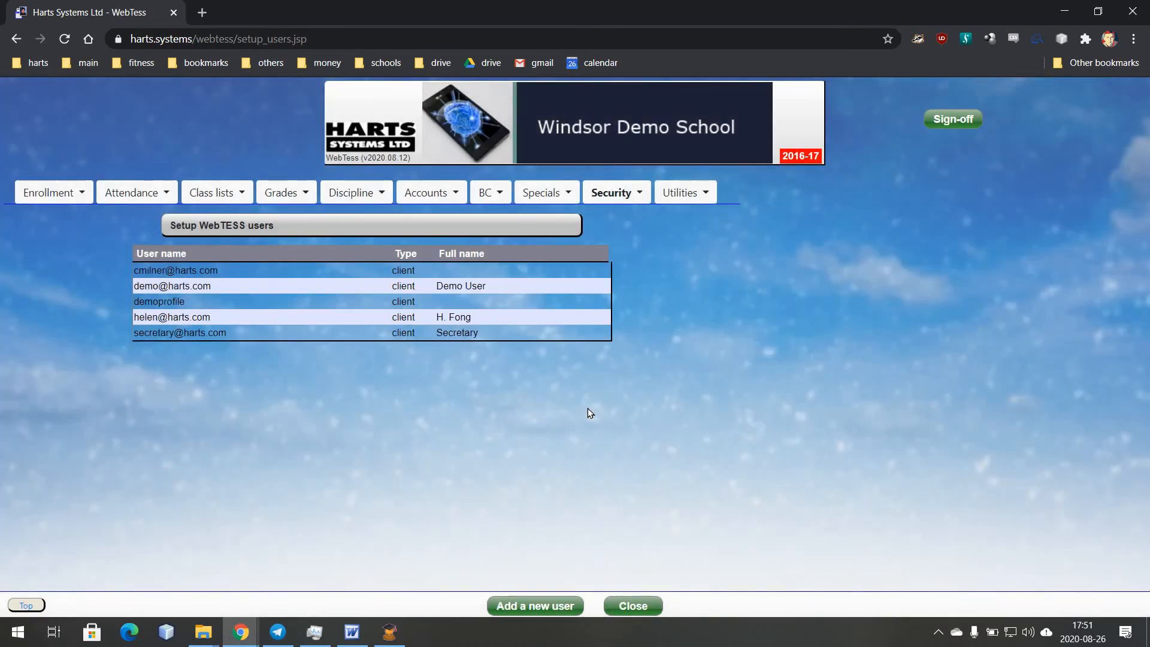
- Open Security > Setup TESS user profiles and load the chosen user's profile
{"action": "left_click", "coordinate": [616, 198]}
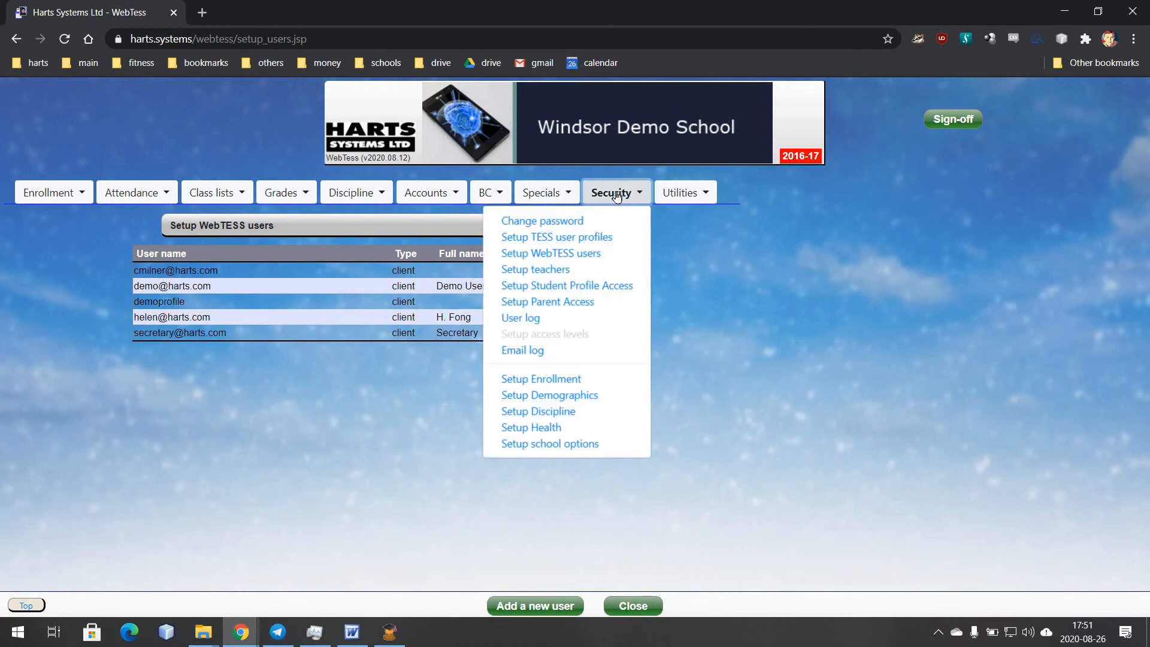
{"action": "left_click", "coordinate": [585, 238]}
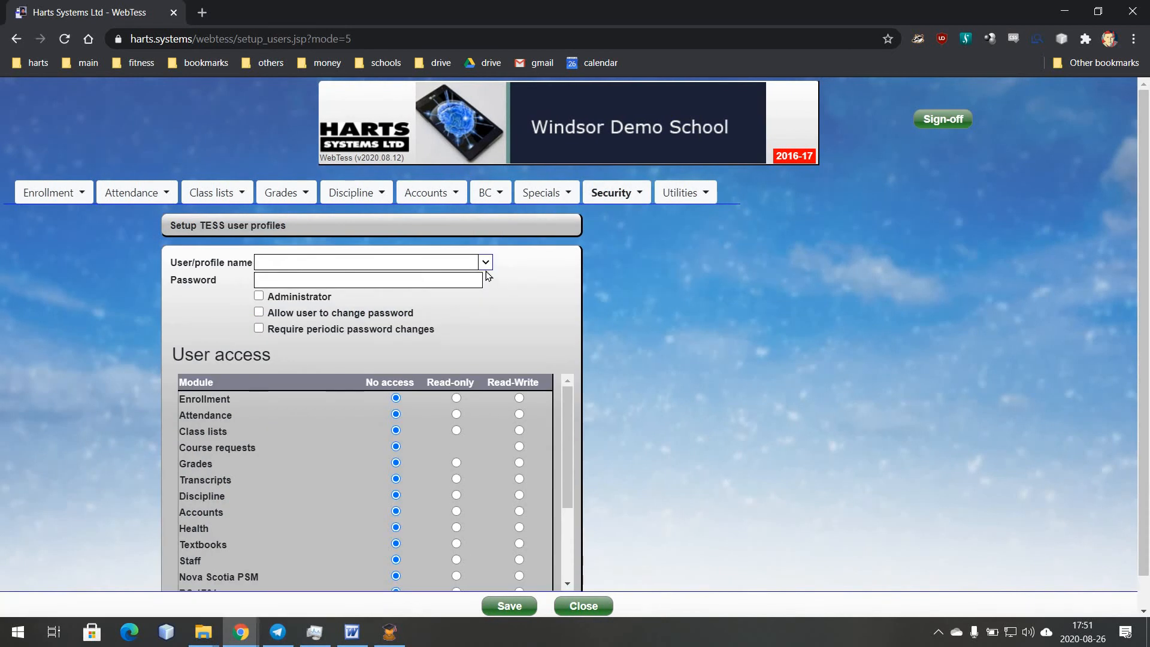
{"action": "left_click", "coordinate": [486, 263]}
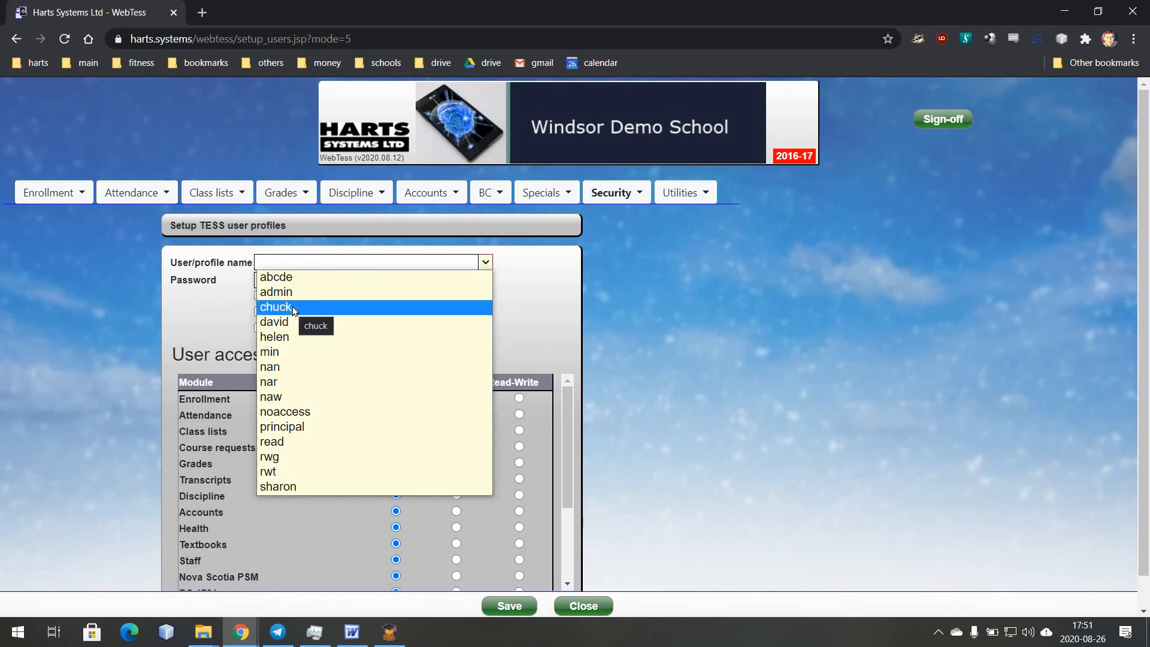
{"action": "left_click", "coordinate": [293, 307]}
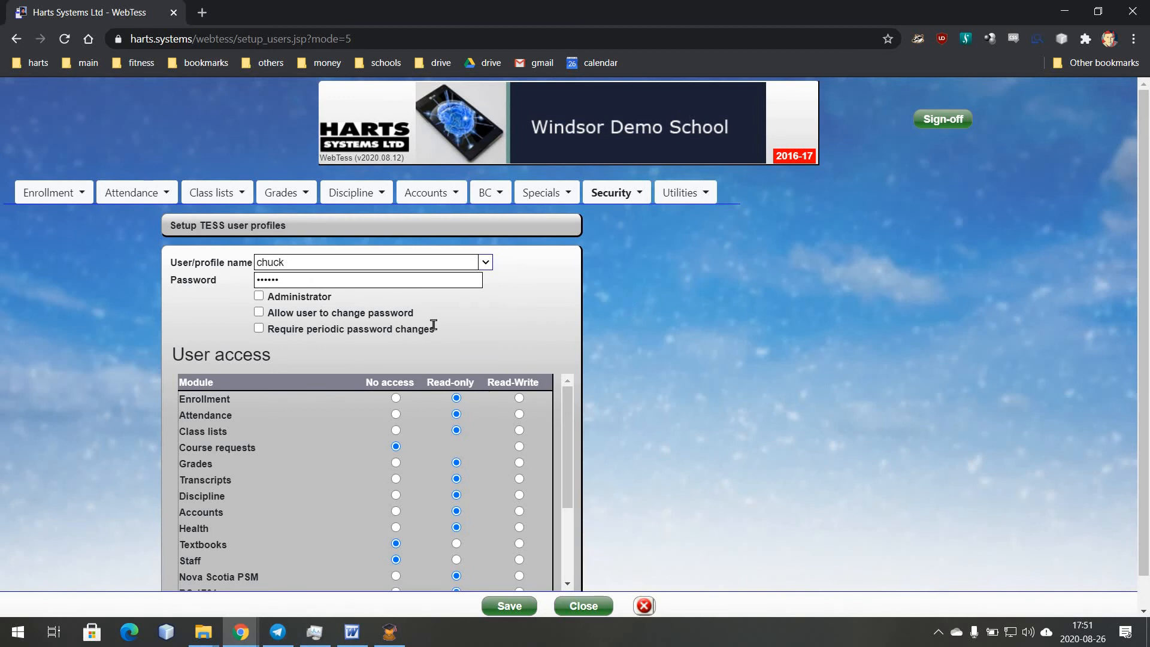
{"action": "key", "text": "alt+Tab"}
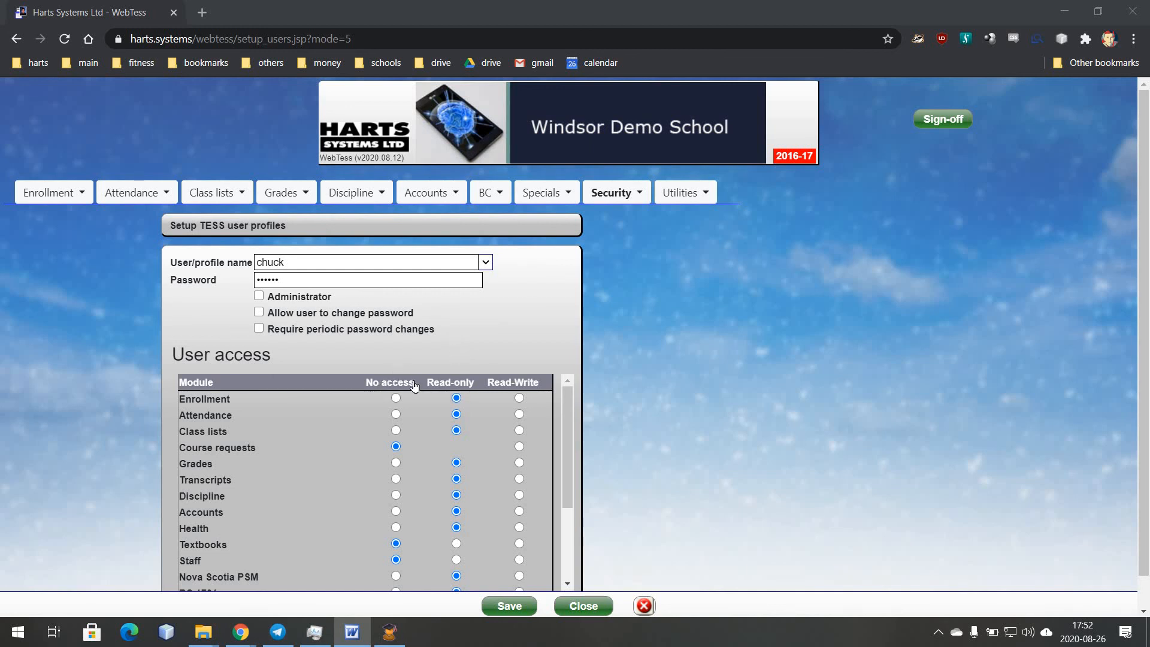
- Set all modules Read-Write, Grades and Transcripts no access, Class lists and Attendance read-only
{"action": "left_click", "coordinate": [461, 381]}
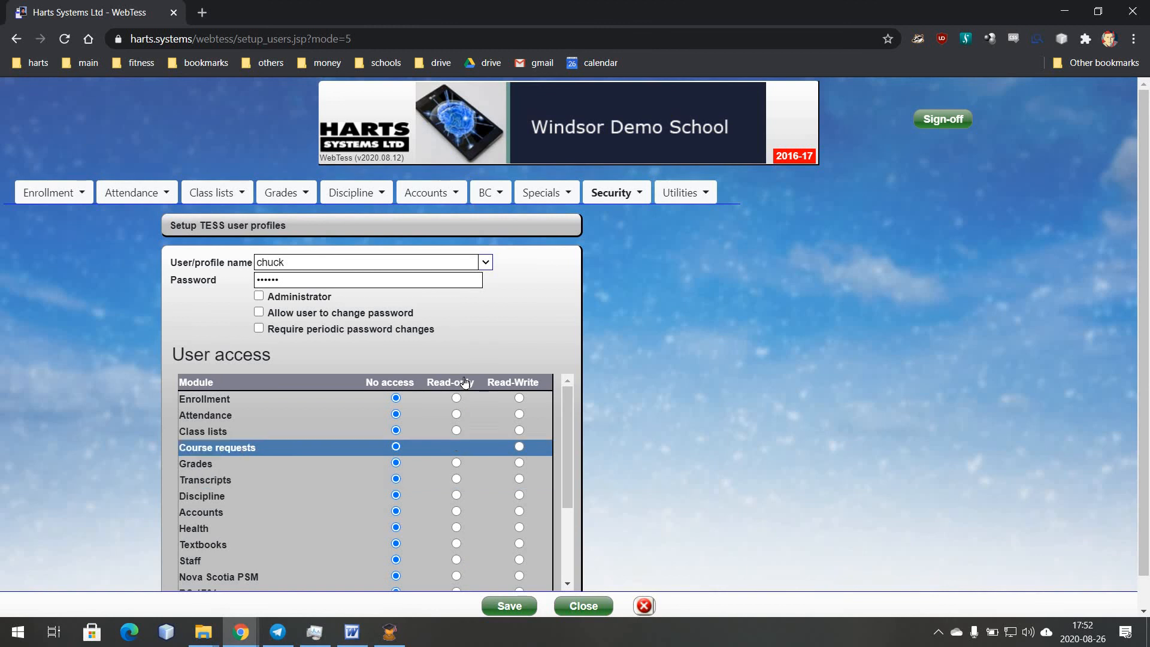
{"action": "left_click", "coordinate": [535, 386]}
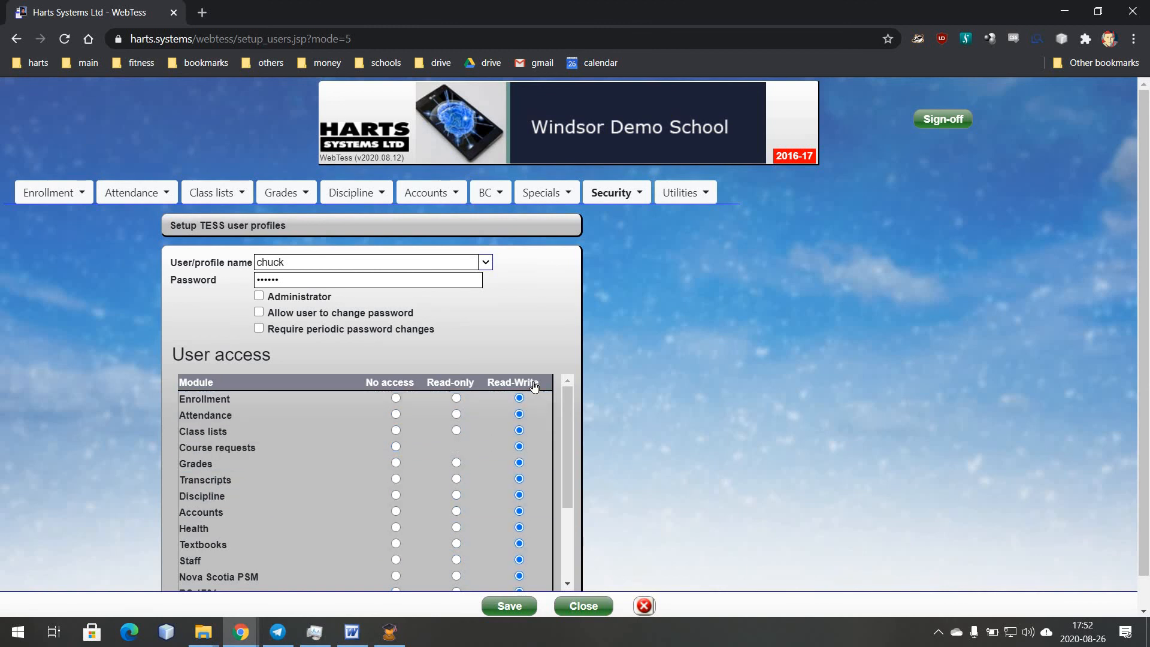
{"action": "left_click", "coordinate": [395, 462]}
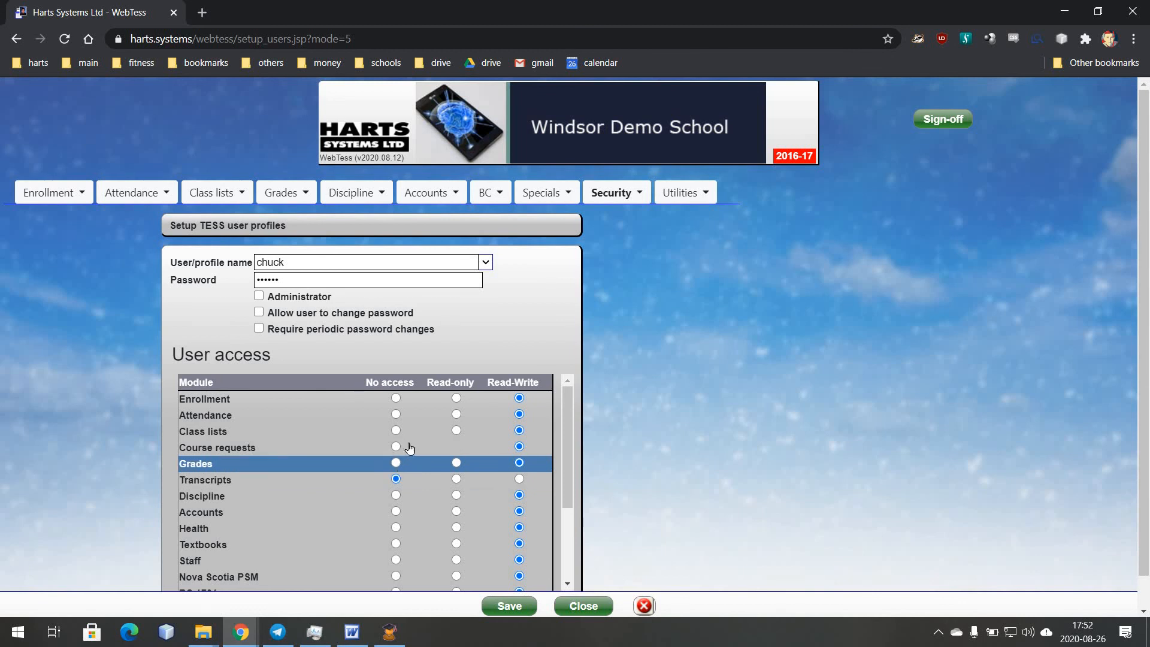
{"action": "left_click", "coordinate": [457, 430]}
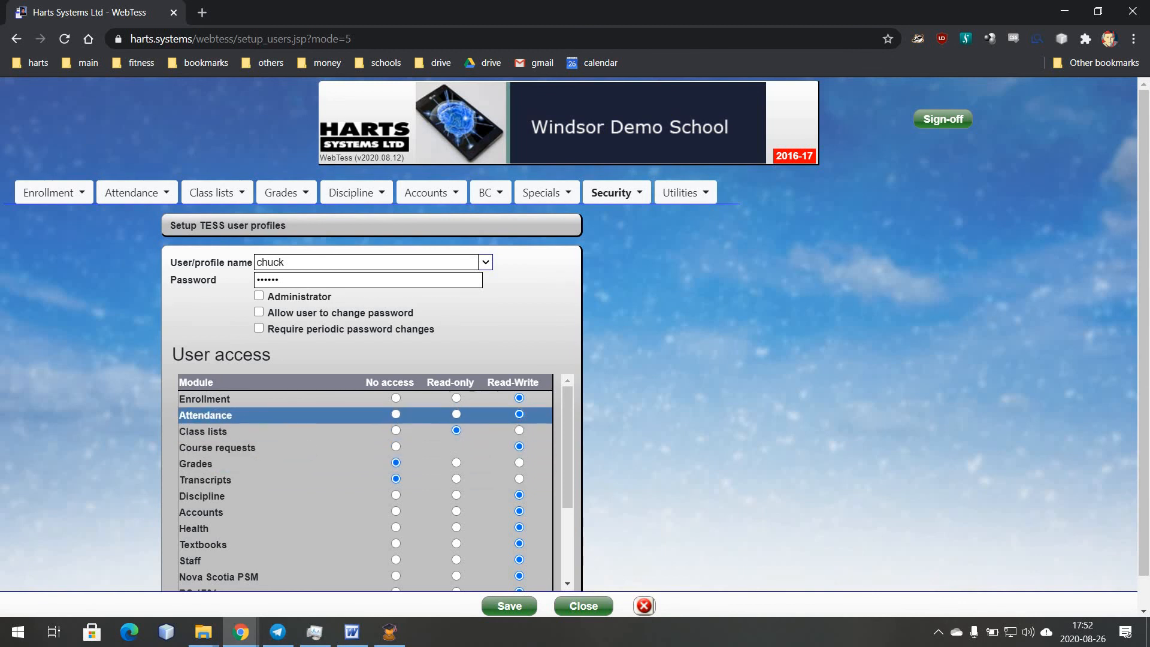
{"action": "left_click", "coordinate": [456, 414]}
{"action": "key", "text": "alt+Tab"}
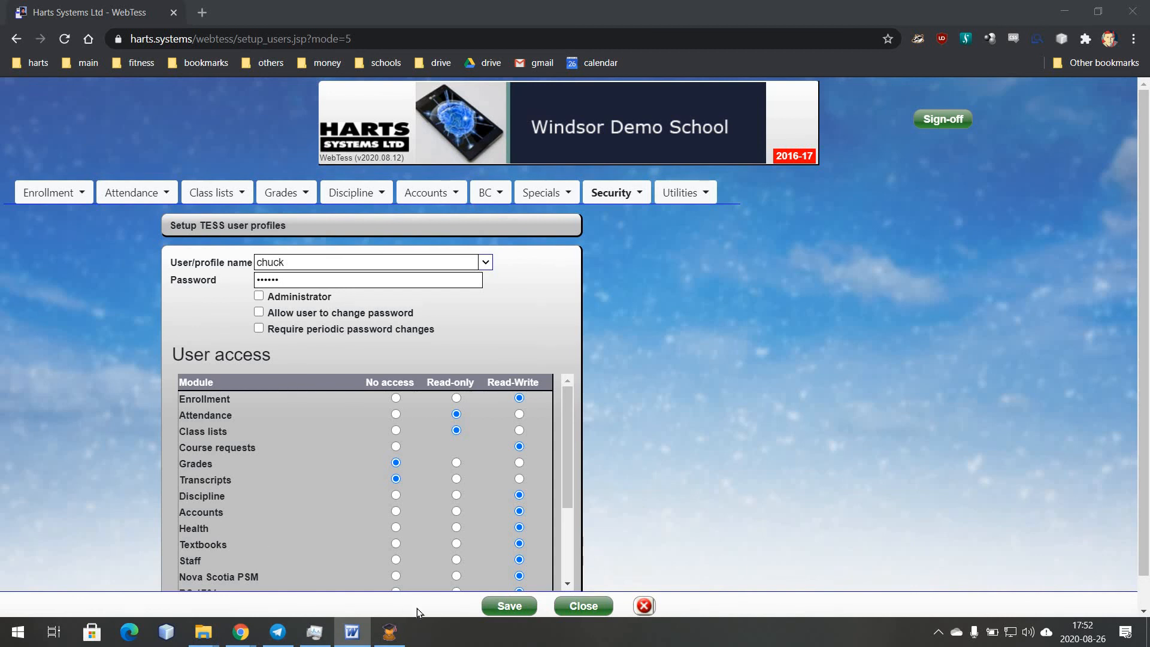
- Close the TESS user profiles page, dismissing the security setup list
{"action": "left_click", "coordinate": [584, 606]}
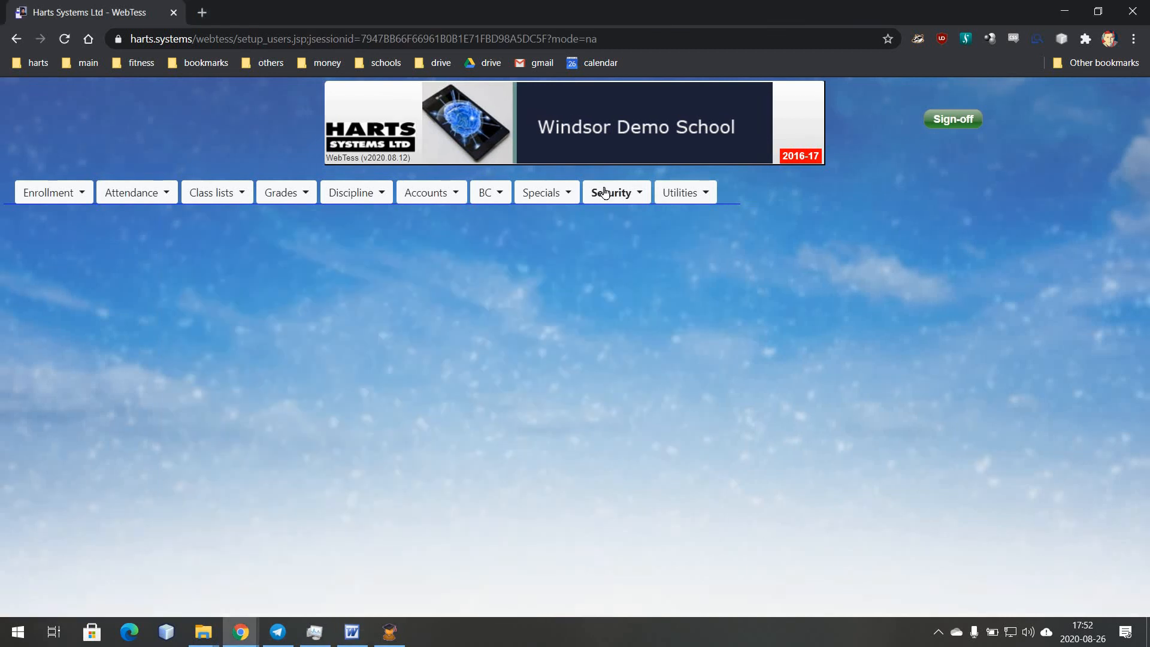
{"action": "left_click", "coordinate": [606, 192]}
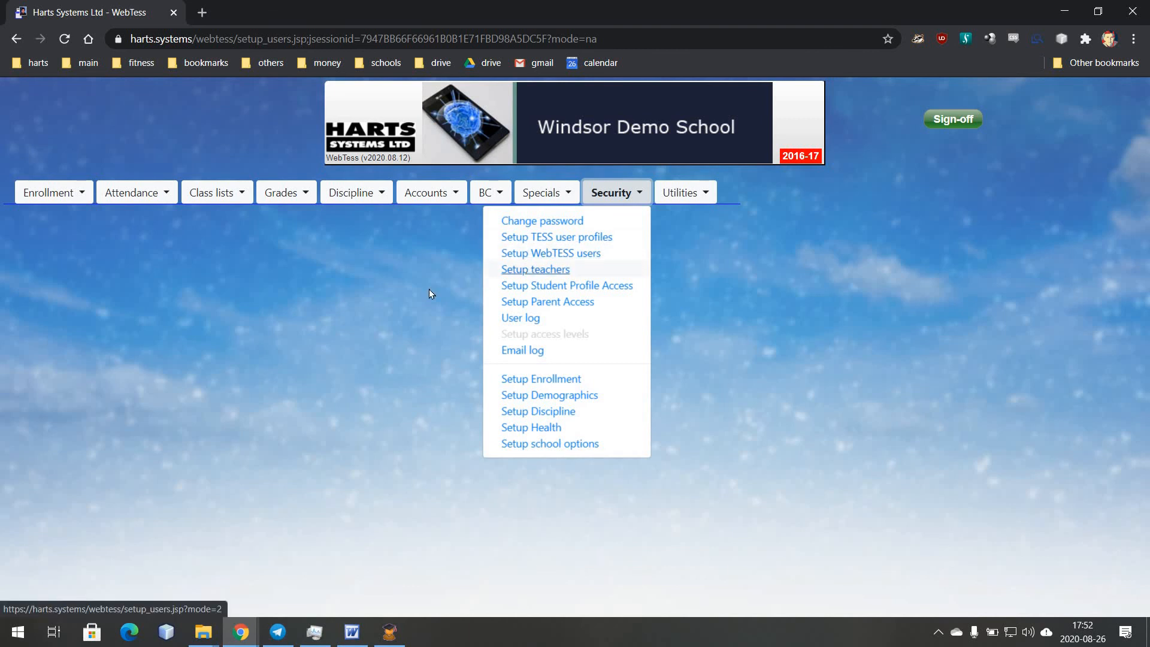
{"action": "left_click", "coordinate": [375, 297]}
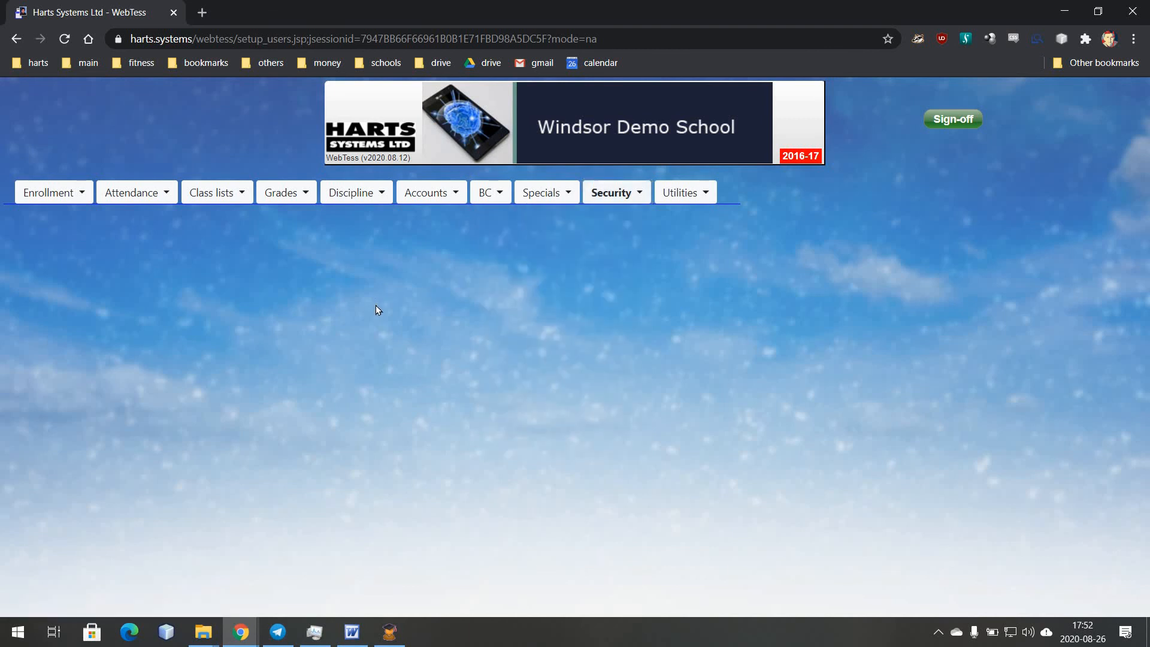